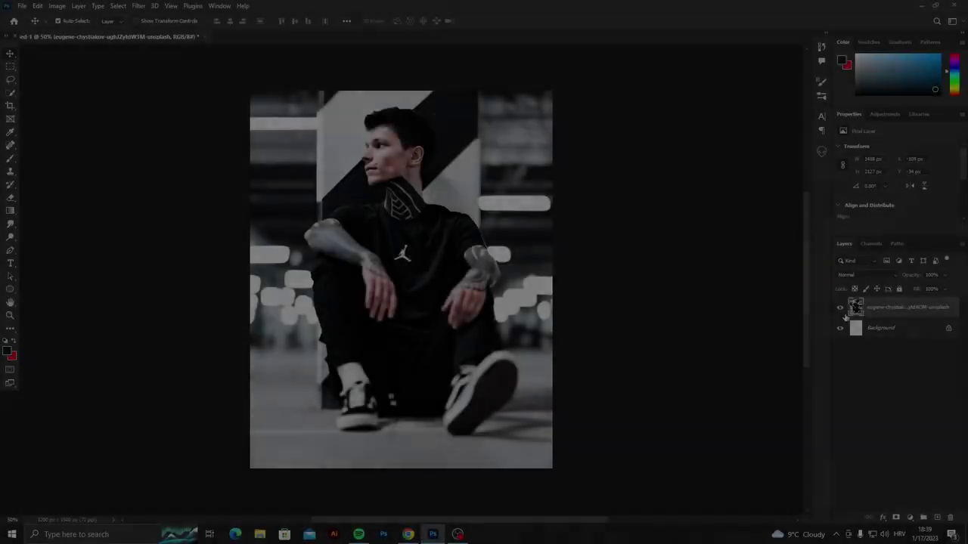
- Add a new empty layer above the photo and pick the Pen tool
scroll(401, 231, "up", 5)
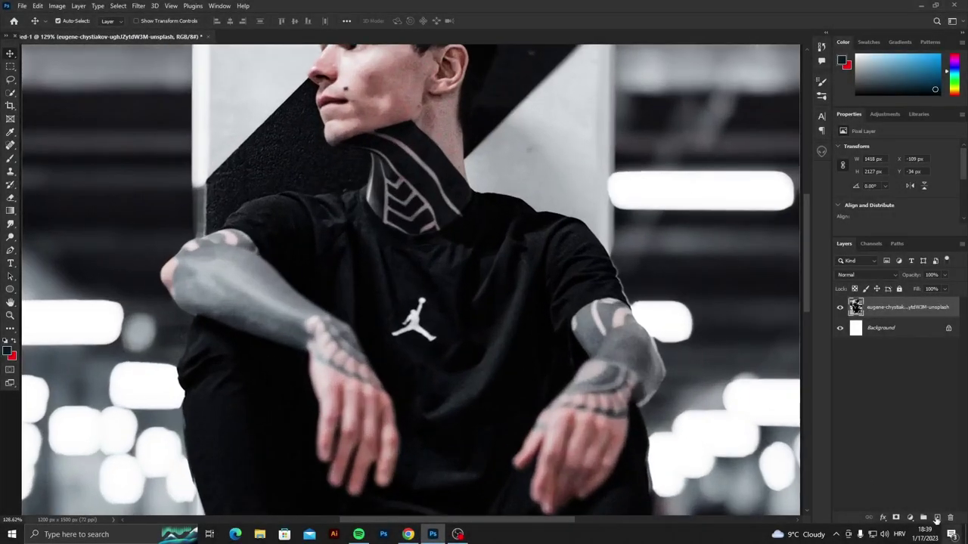
left_click(937, 518)
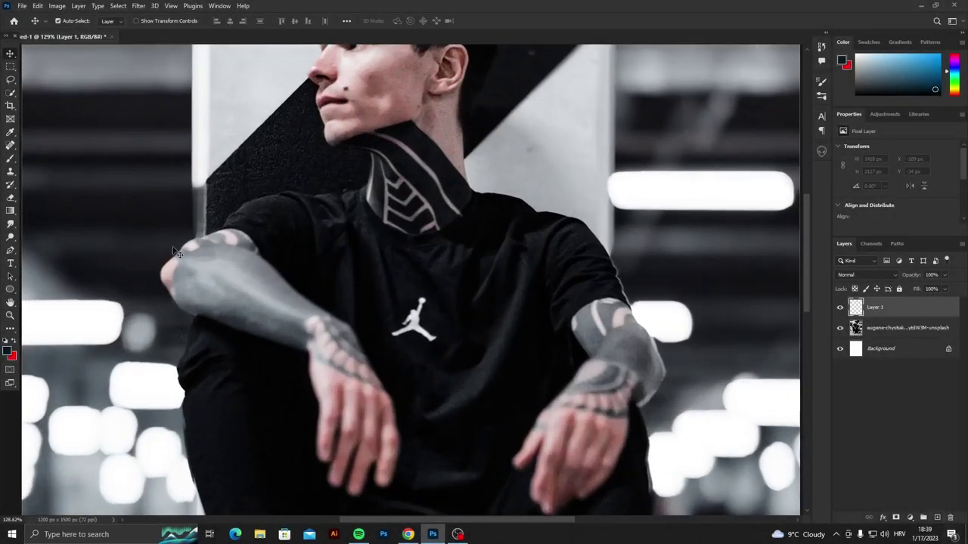
left_click(11, 249)
scroll(393, 189, "up", 4)
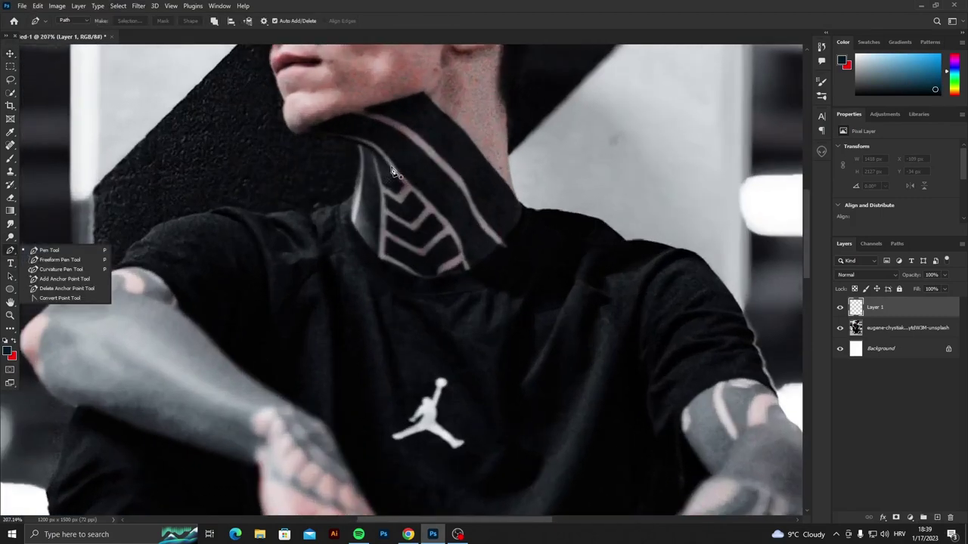
left_click(12, 250)
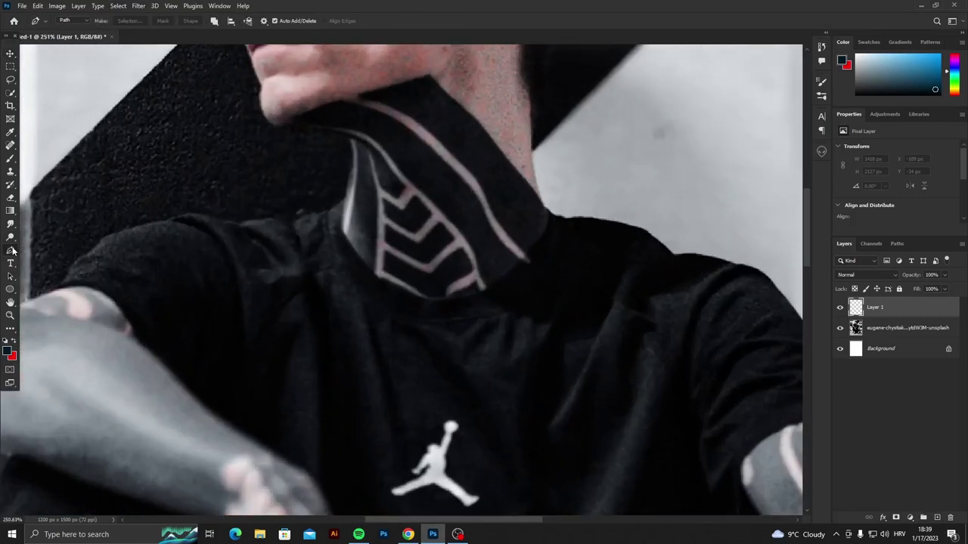
- Trace a closed outline around the top neck chevron
left_click(383, 195)
left_click(402, 208)
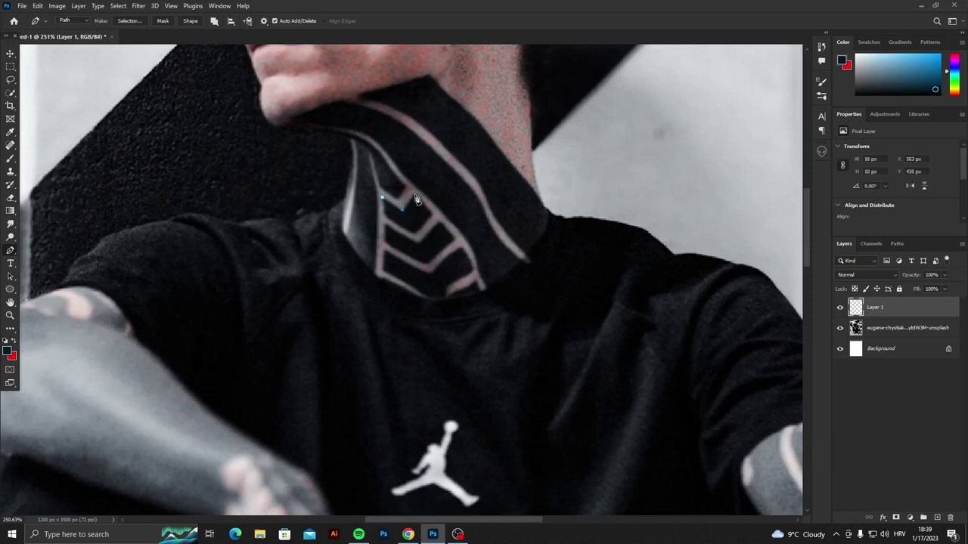
left_click(431, 213)
left_click(414, 234)
left_click(383, 199)
left_click(391, 230, "ctrl")
- Trace a closed outline around the second chevron
left_click(418, 244)
left_click(441, 224)
left_click(453, 239)
left_click(428, 263)
left_click(386, 244)
left_click(385, 225)
- Trace a closed outline around the third, bottom chevron
left_click(384, 250)
left_click(429, 274)
left_click(461, 246)
left_click(474, 271)
left_click(446, 286)
left_click(445, 295)
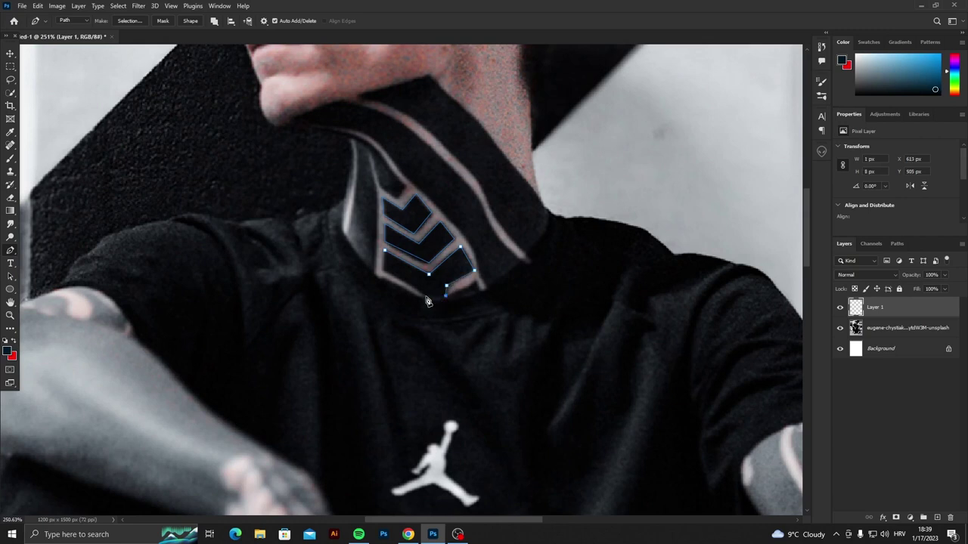
left_click(384, 270)
- Trace the curved upper neck stroke, then select all the path points
scroll(374, 187, "up", 2)
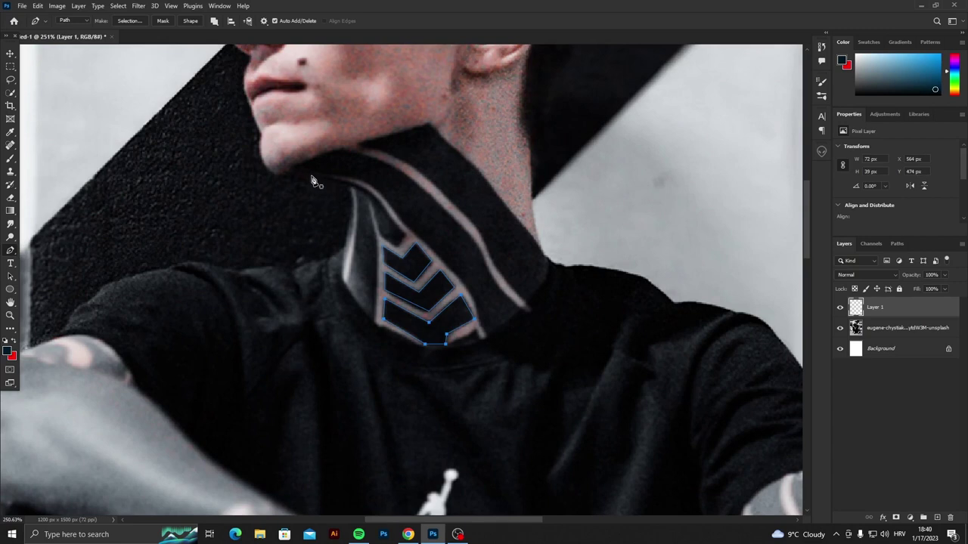
left_click(305, 175)
left_click_drag(382, 204, 396, 235)
left_click(404, 234)
left_click(379, 241)
mouse_move(304, 175)
left_mouse_down()
mouse_move(260, 178)
mouse_move(234, 166)
left_mouse_up()
left_click_drag(302, 152, 522, 431)
right_click(414, 334)
- Convert the path to a selection and set the foreground colour to red ff002a
left_click(451, 145)
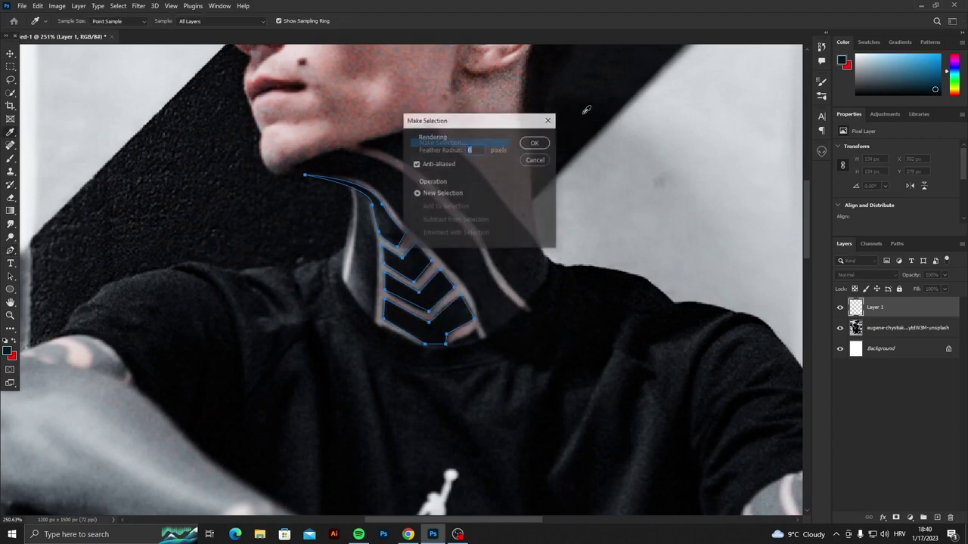
left_click(534, 143)
key("x")
left_click(11, 132)
left_click(7, 350)
left_click_drag(750, 111, 750, 115)
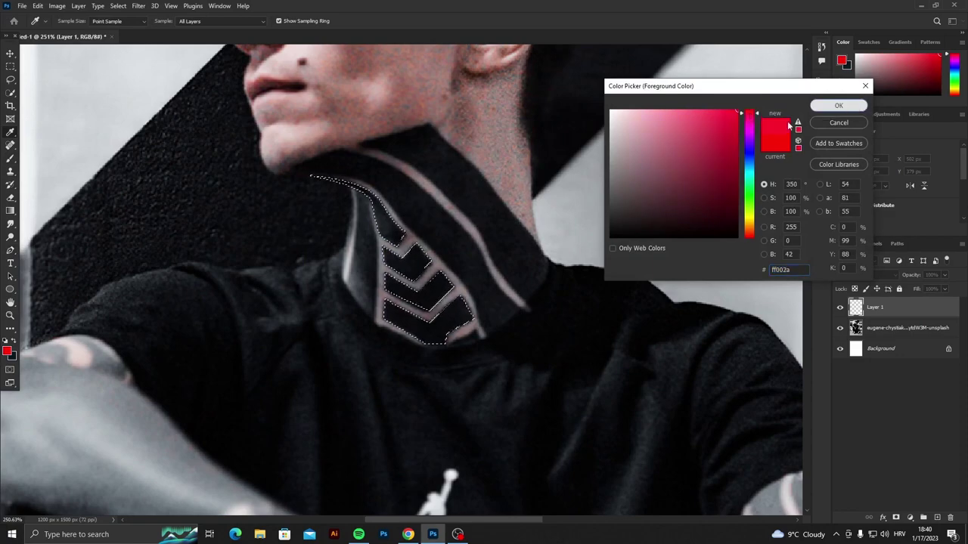
left_click(839, 105)
- Fill the tattoo selection with red and deselect it
key("b")
left_click(387, 272)
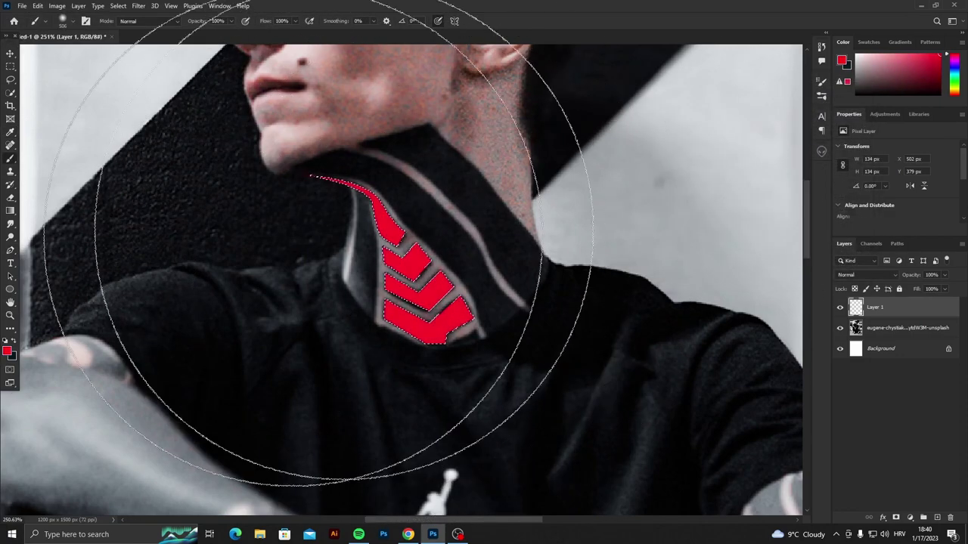
key("ctrl+d")
scroll(415, 278, "down", 5)
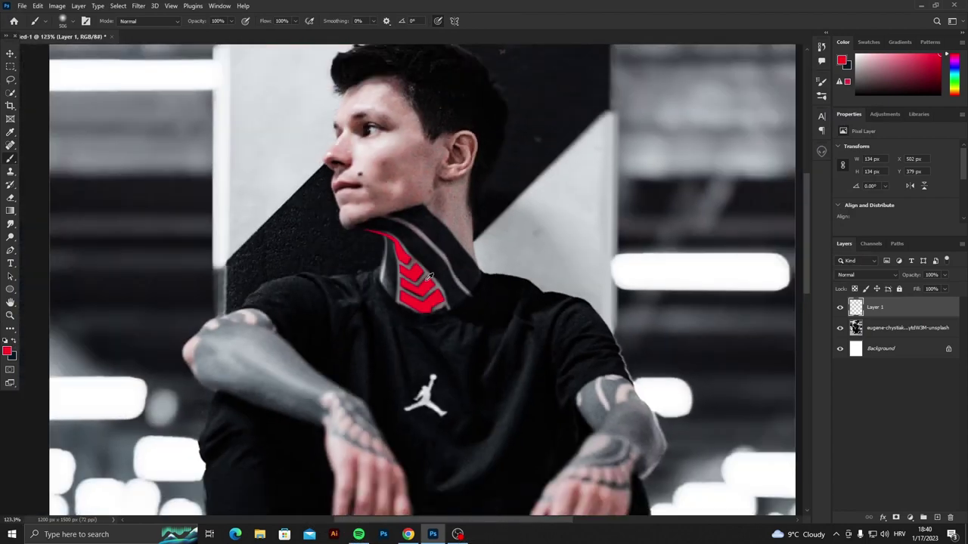
scroll(424, 274, "up", 1)
scroll(433, 269, "up", 2)
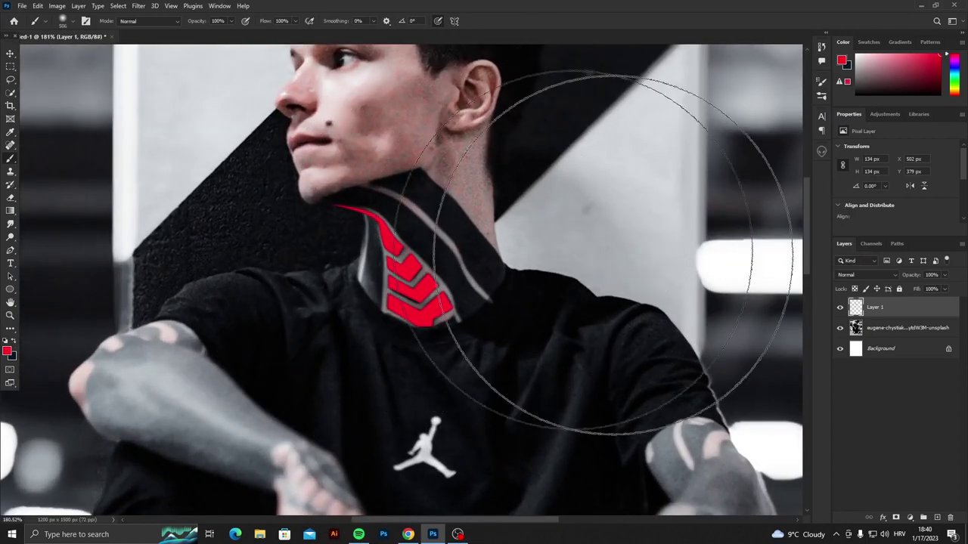
- Open Blending Options for Layer 1 and add an Inner Glow
right_click(877, 310)
left_click(775, 99)
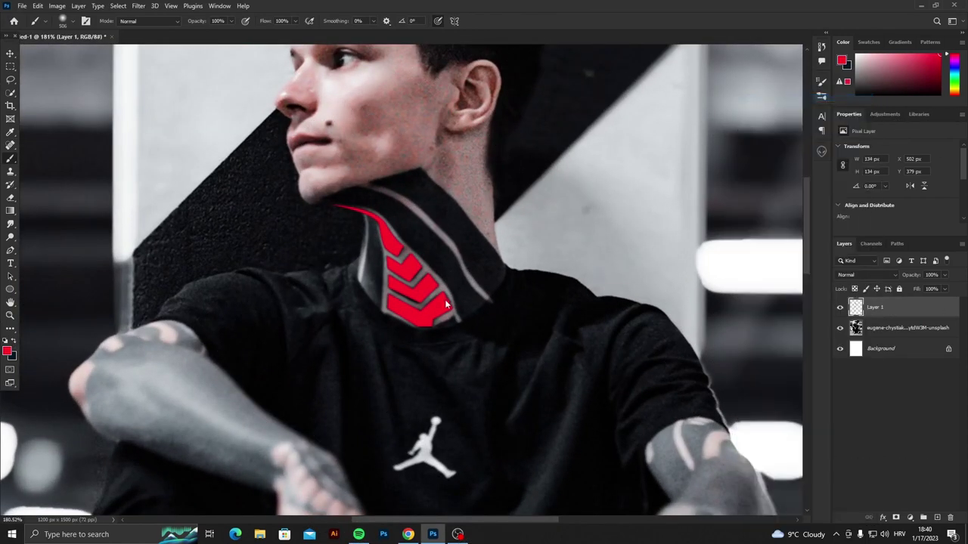
left_click(591, 175)
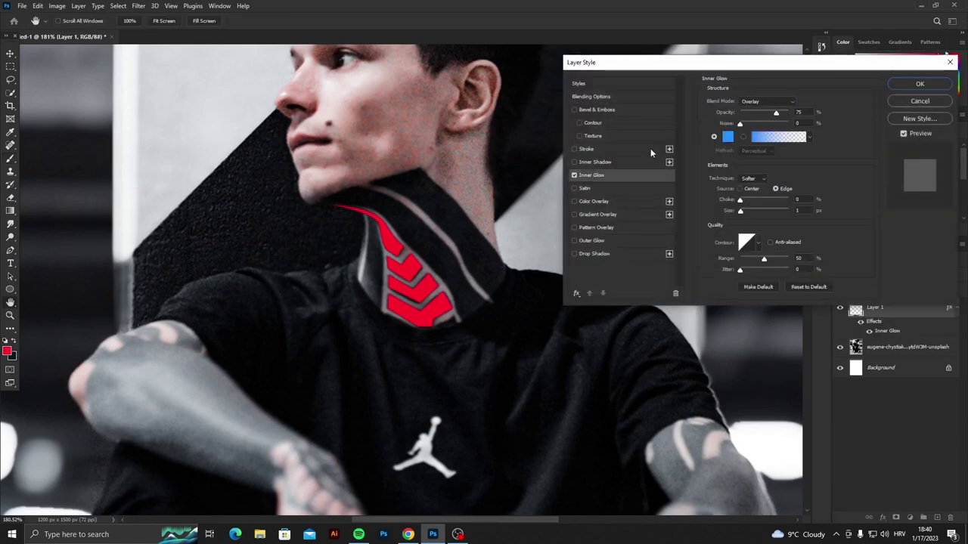
- Replace the Inner Glow with an Inner Shadow and rough in its size, opacity, choke and distance
left_click(575, 175)
left_click(592, 161)
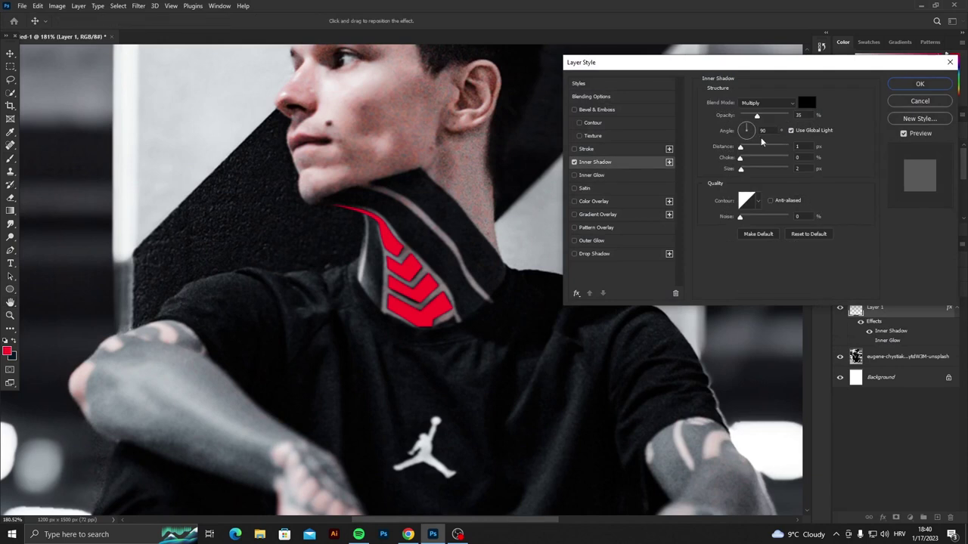
left_click_drag(741, 170, 743, 148)
mouse_move(757, 116)
left_mouse_down()
mouse_move(838, 118)
mouse_move(767, 117)
left_mouse_up()
mouse_move(740, 158)
left_mouse_down()
mouse_move(745, 150)
mouse_move(754, 172)
mouse_move(743, 172)
mouse_move(745, 161)
left_mouse_up()
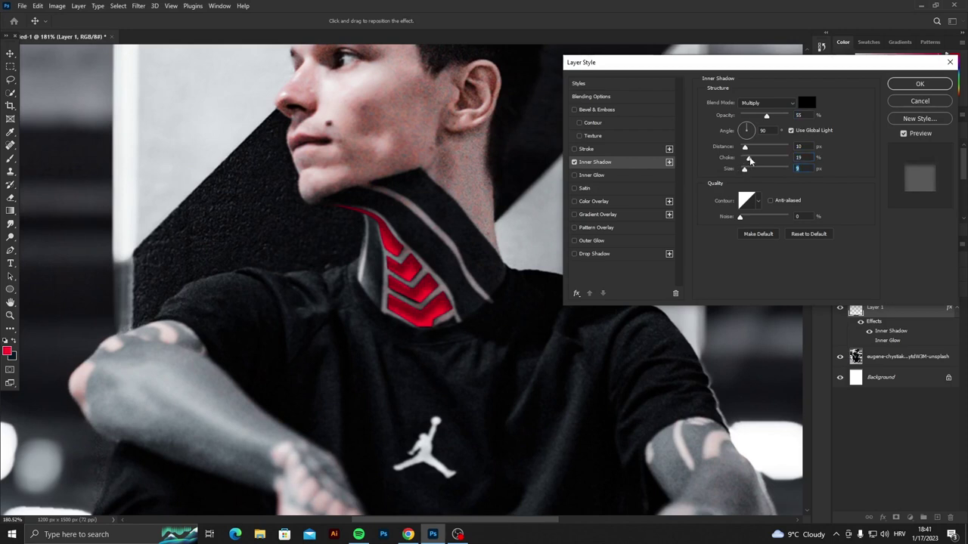
mouse_move(744, 162)
left_mouse_down()
mouse_move(750, 150)
mouse_move(742, 154)
left_mouse_up()
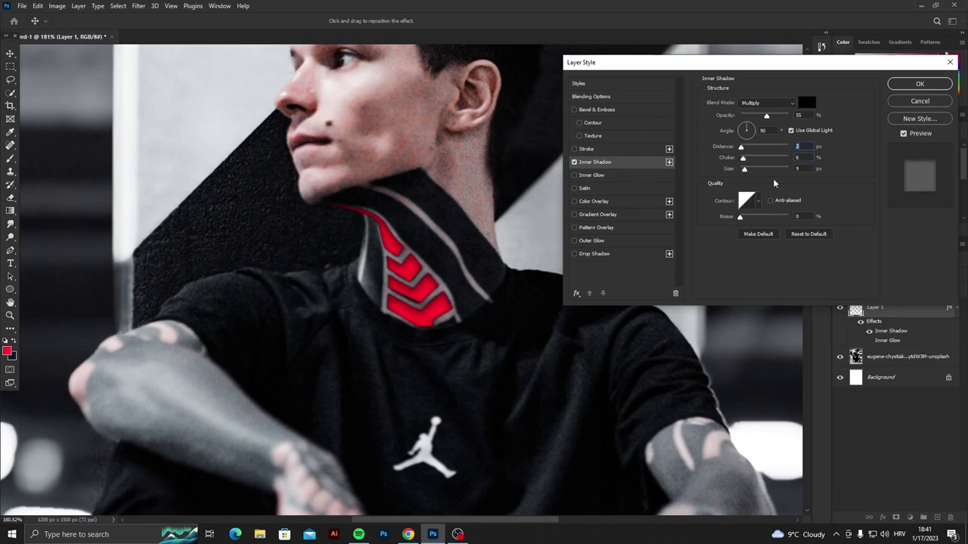
left_click_drag(744, 168, 744, 171)
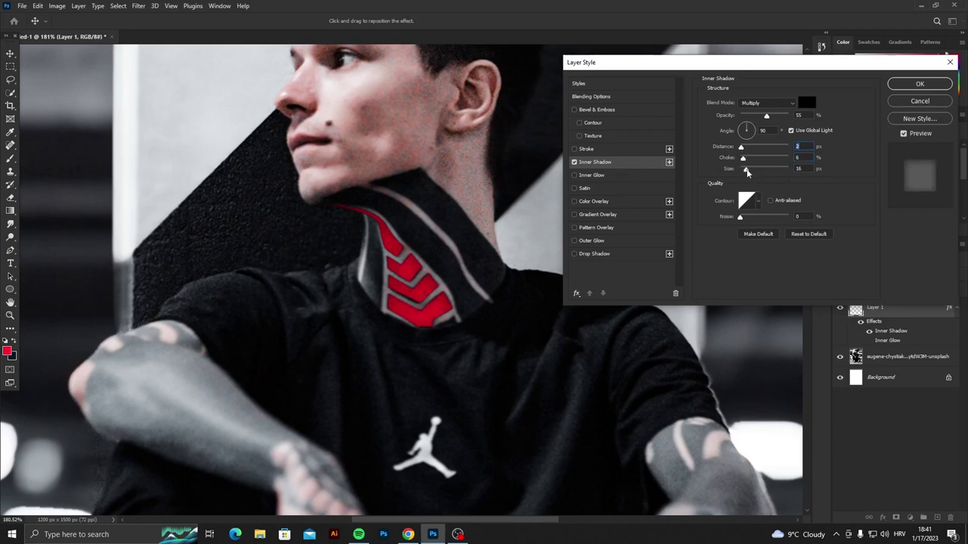
- Set the Inner Shadow to size 10, distance 2, choke 5, opacity 86%, and enable Outer Glow
type("10")
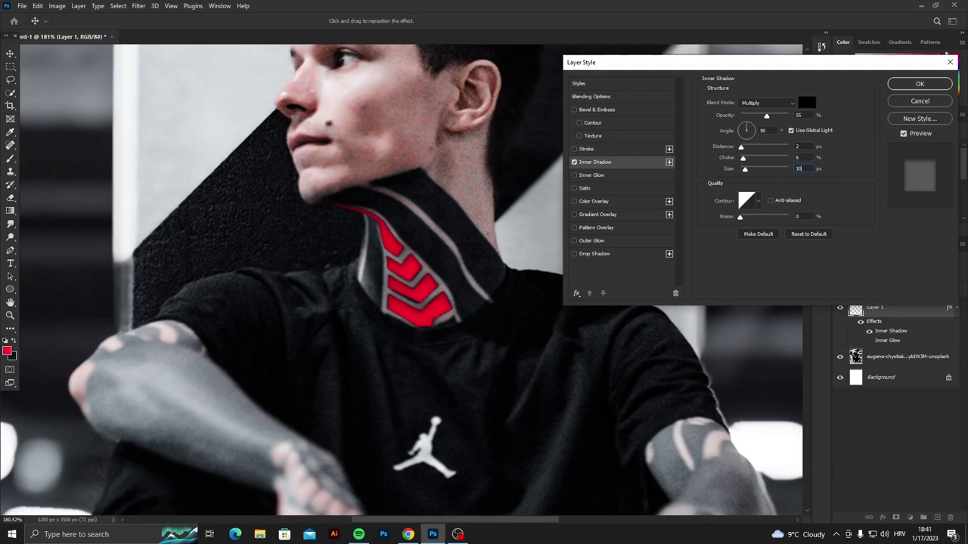
key("shift+Tab")
type("2")
key("Down")
key("Up")
mouse_move(766, 116)
left_mouse_down()
mouse_move(795, 118)
mouse_move(782, 119)
left_mouse_up()
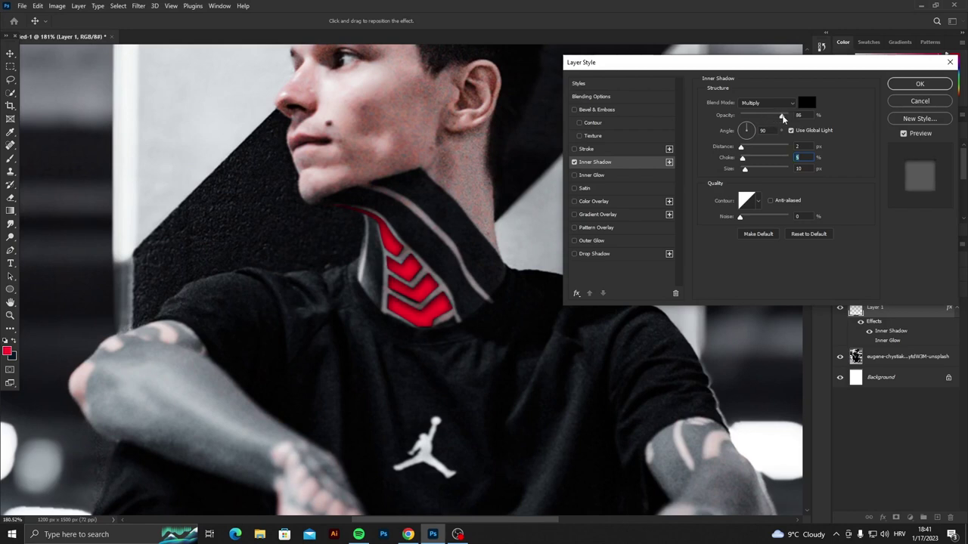
left_click(586, 240)
left_click(728, 136)
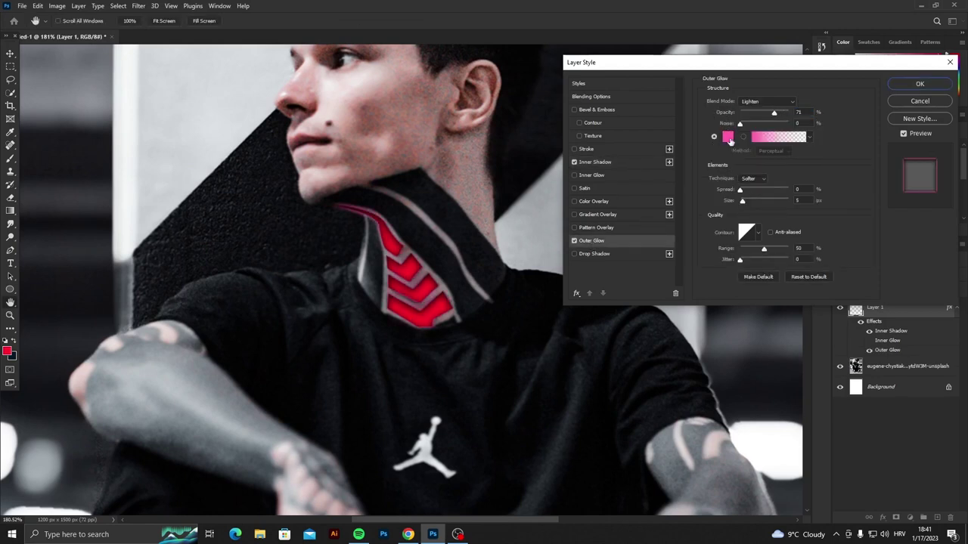
- Set the outer glow colour to ff002a, enlarge it, and blend it as Screen
type("ff002a")
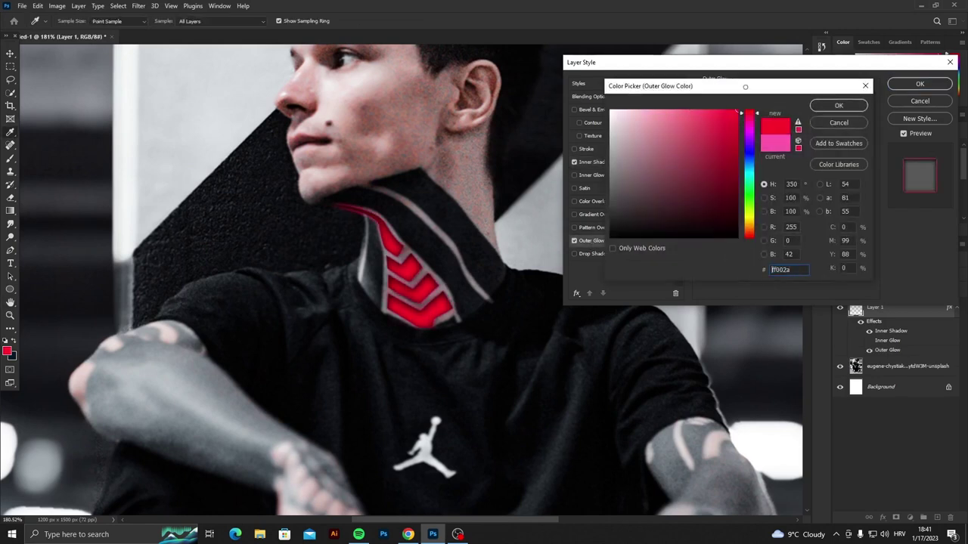
left_click(838, 105)
left_click_drag(745, 204, 750, 205)
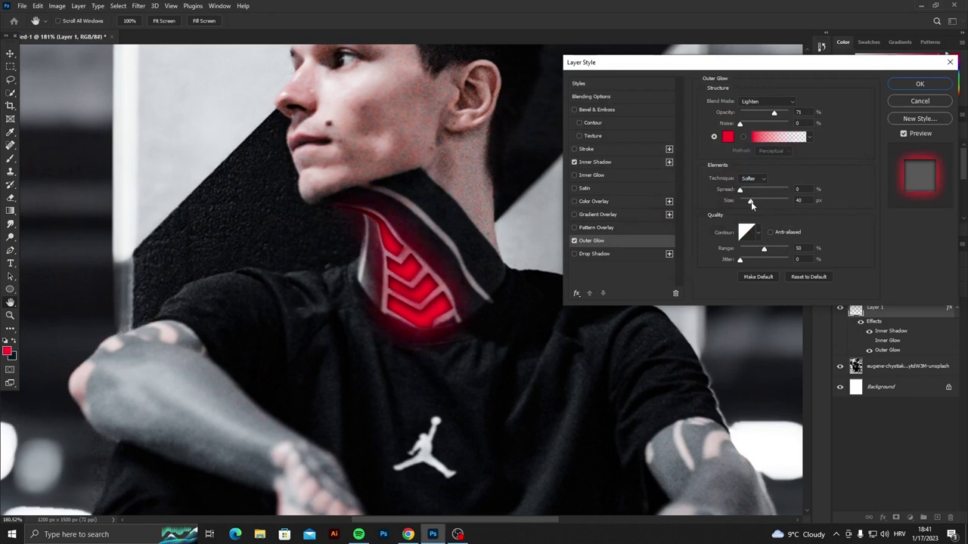
left_click(767, 101)
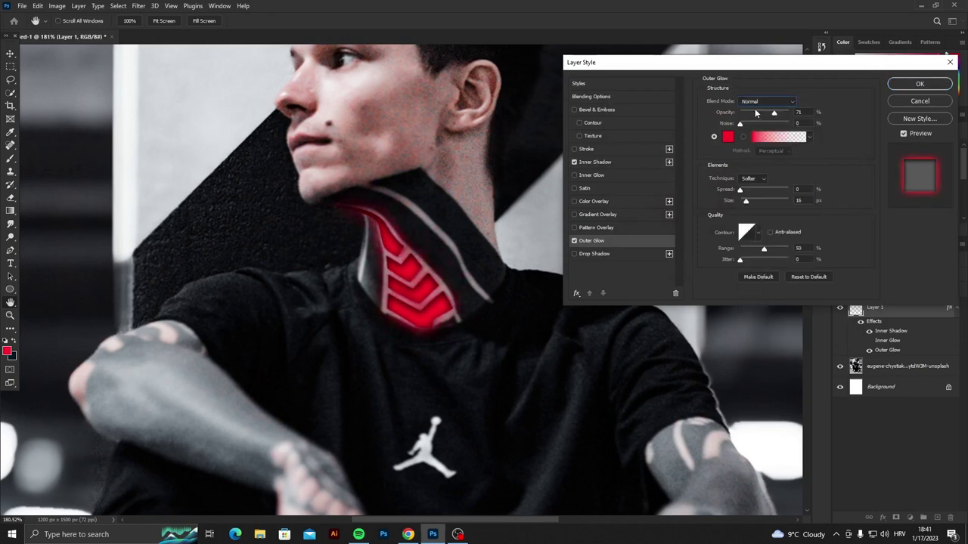
left_click(766, 101)
left_click(743, 174)
- Switch the outer glow to Lighten at 56% opacity, 0 spread, 79 px size
left_click_drag(774, 113, 772, 113)
left_click_drag(747, 202, 761, 204)
left_click(748, 202)
left_click(728, 138)
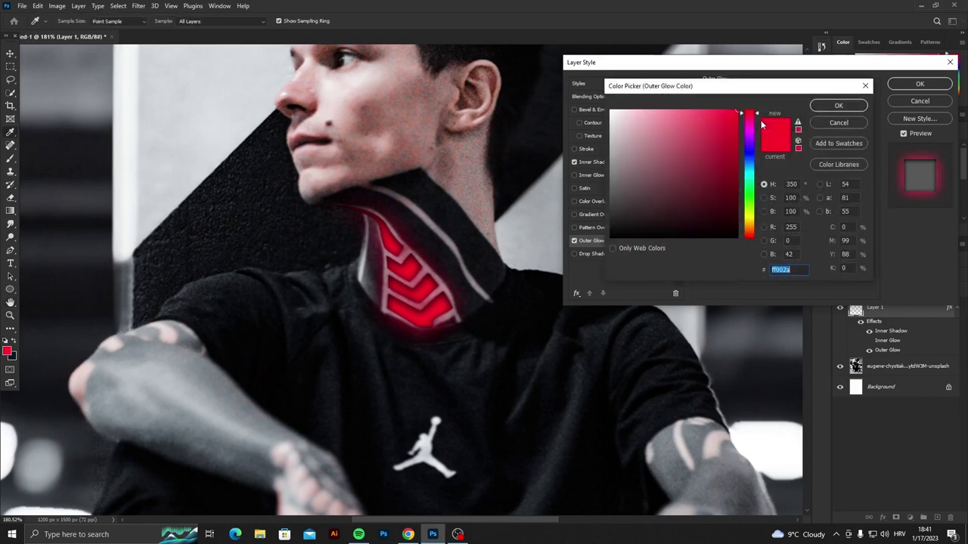
key("Escape")
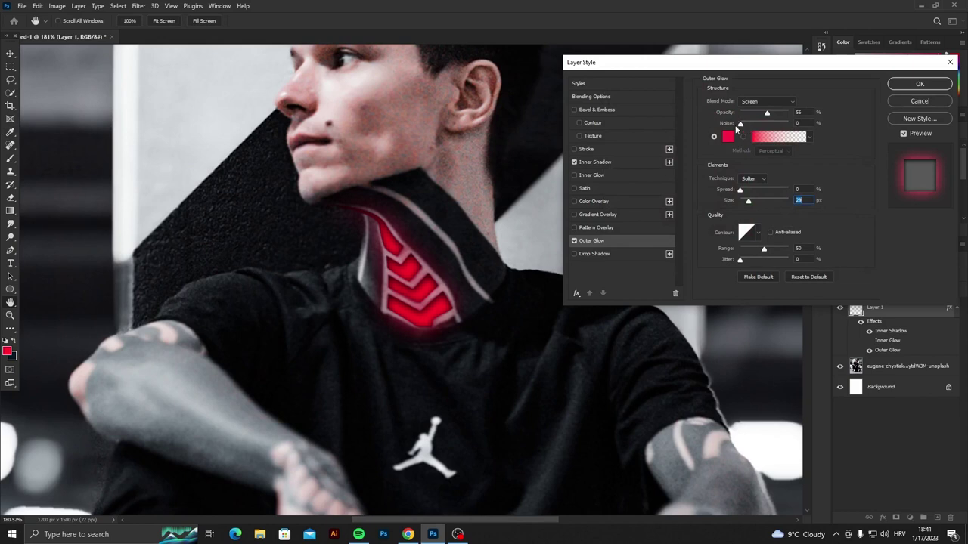
left_click(770, 101)
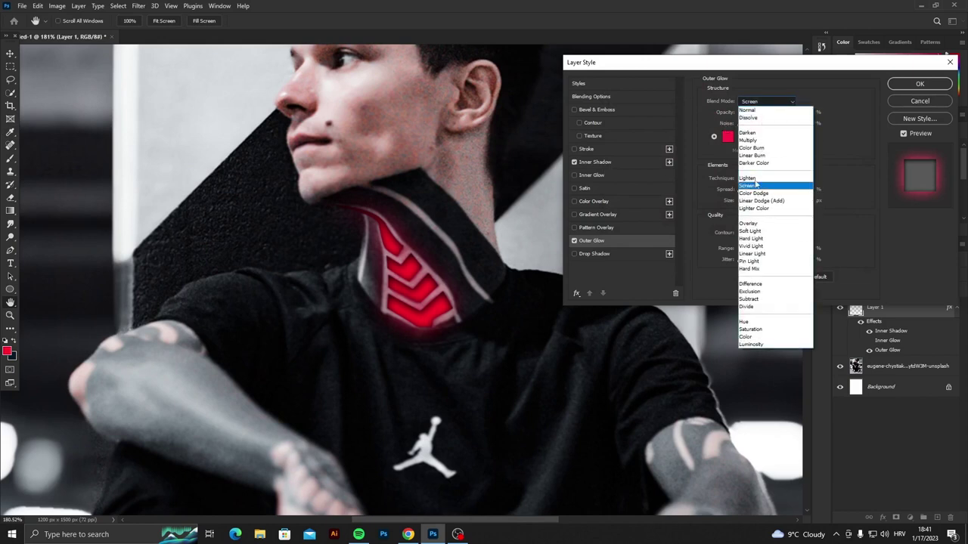
left_click(747, 178)
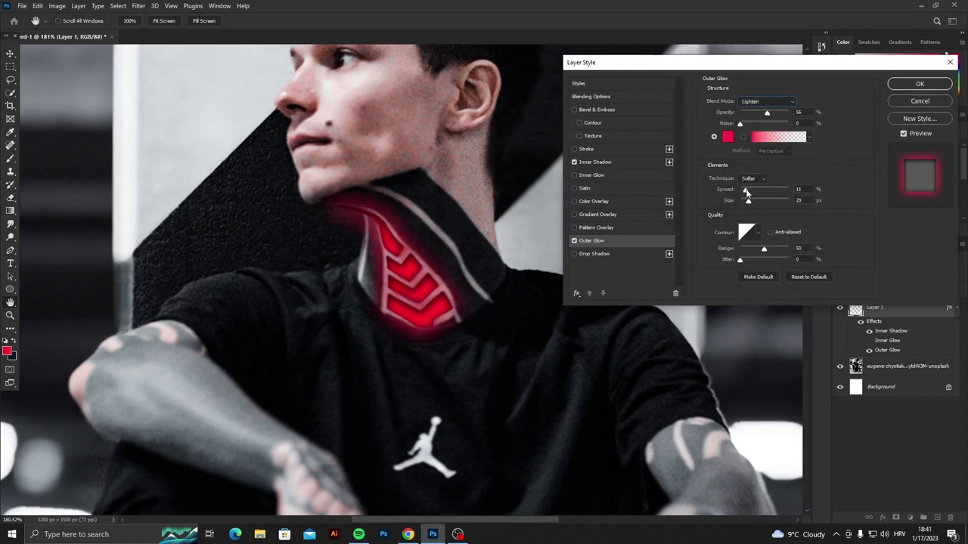
left_click_drag(749, 202, 761, 203)
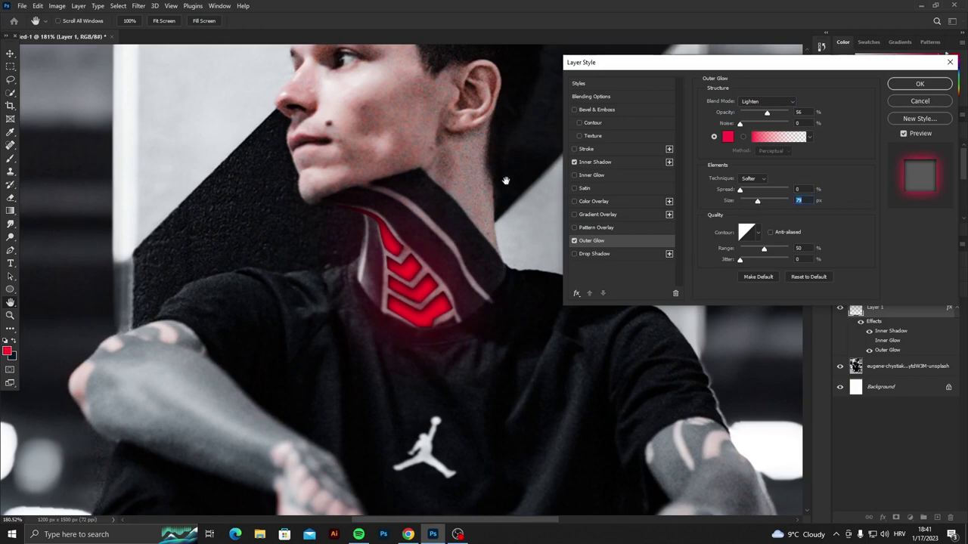
left_click(905, 84)
- Add a red Solid Color fill layer, Color Fill 1
key("b")
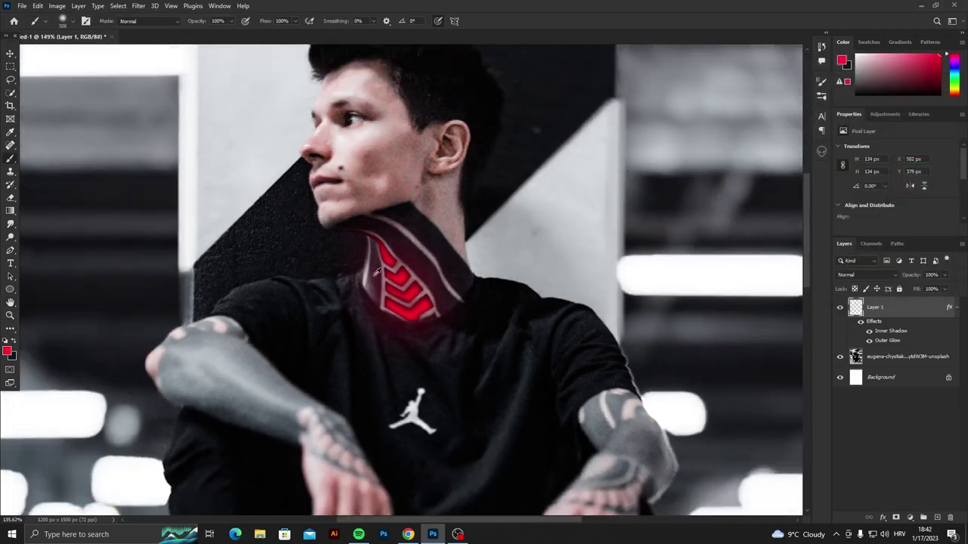
scroll(380, 273, "down", 10)
scroll(380, 272, "up", 5)
scroll(380, 272, "up", 5)
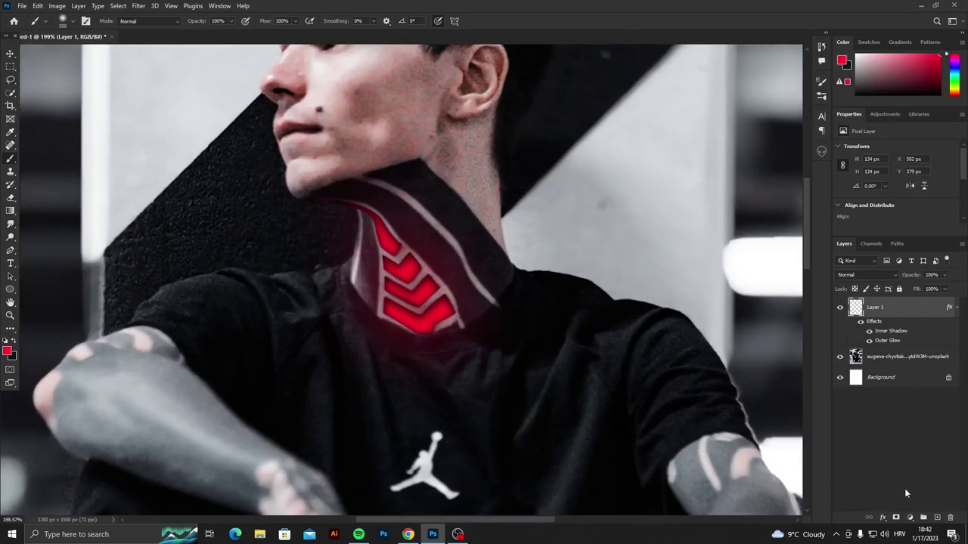
left_click(910, 518)
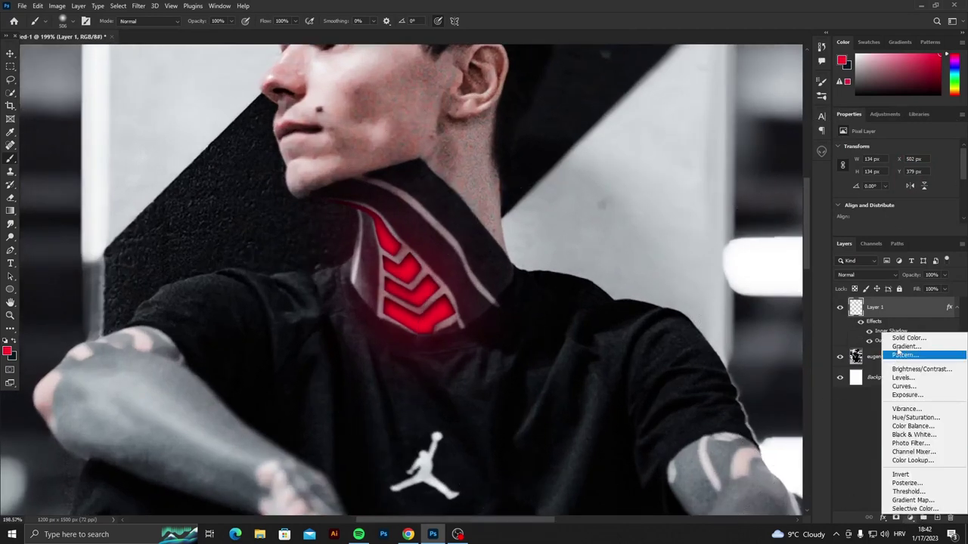
left_click(902, 334)
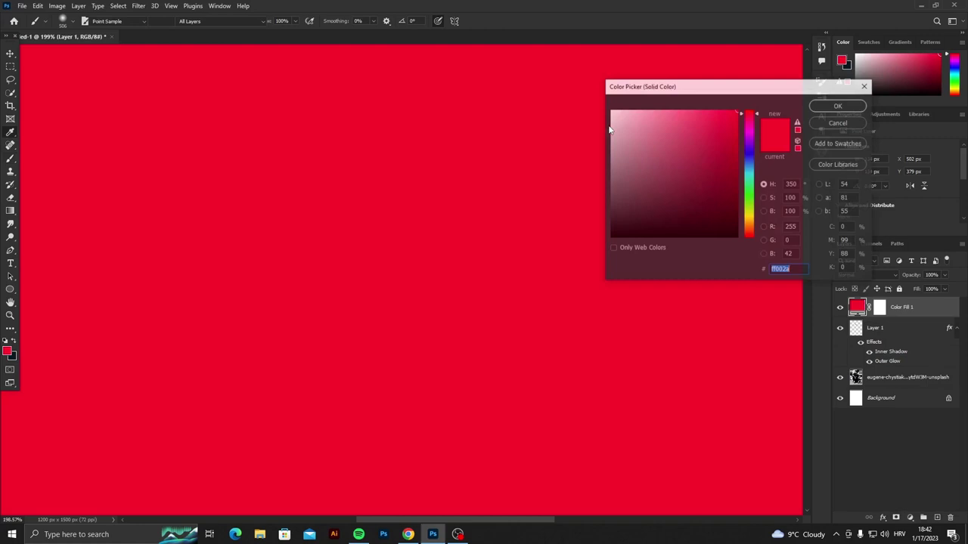
left_click(744, 116)
left_click(844, 109)
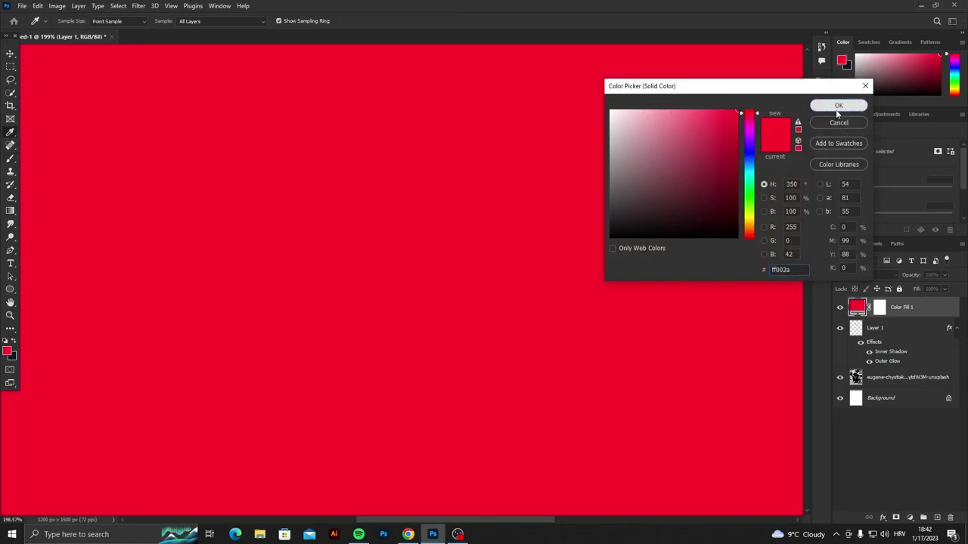
- Invert the fill's mask, paint the red back around the chevrons at 26% flow, and blend as Screen
key("ctrl+i")
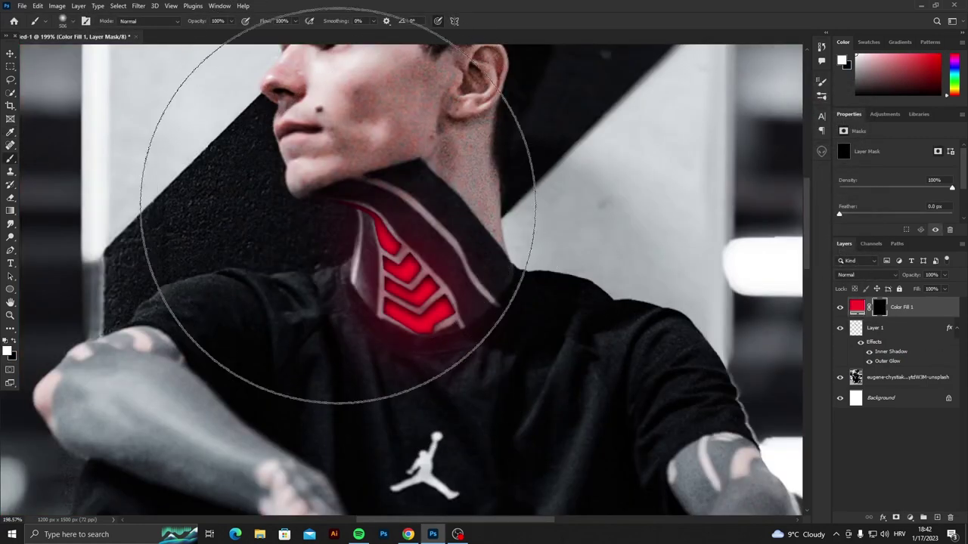
left_click(295, 21)
left_click(261, 33)
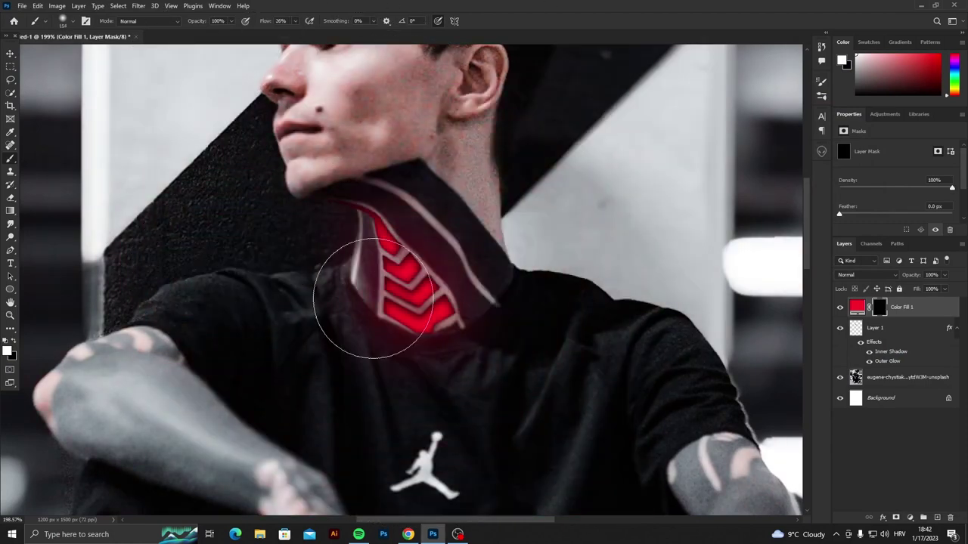
left_click_drag(393, 265, 416, 279)
left_click(857, 275)
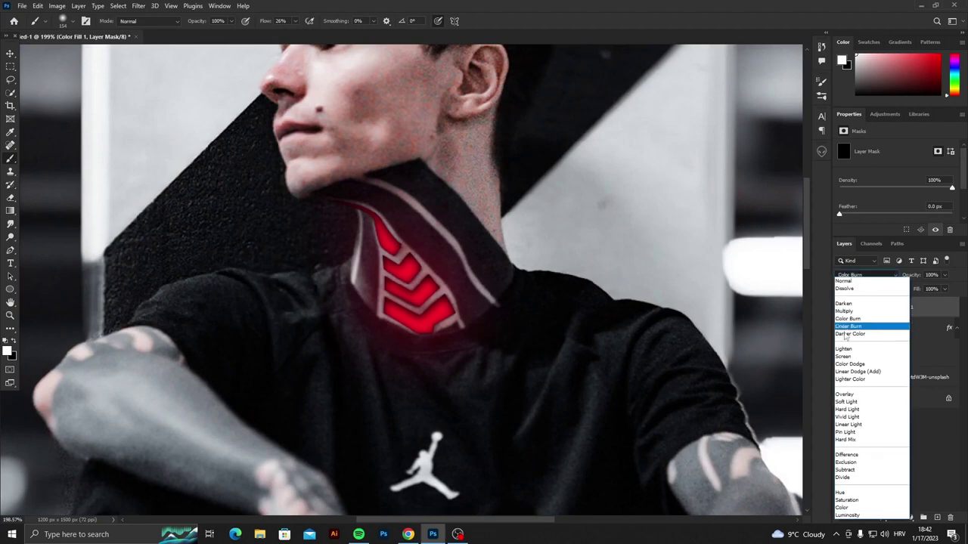
left_click(851, 353)
left_click_drag(352, 220, 363, 250)
- Lower Color Fill 1's opacity to about 46%
scroll(486, 281, "down", 3)
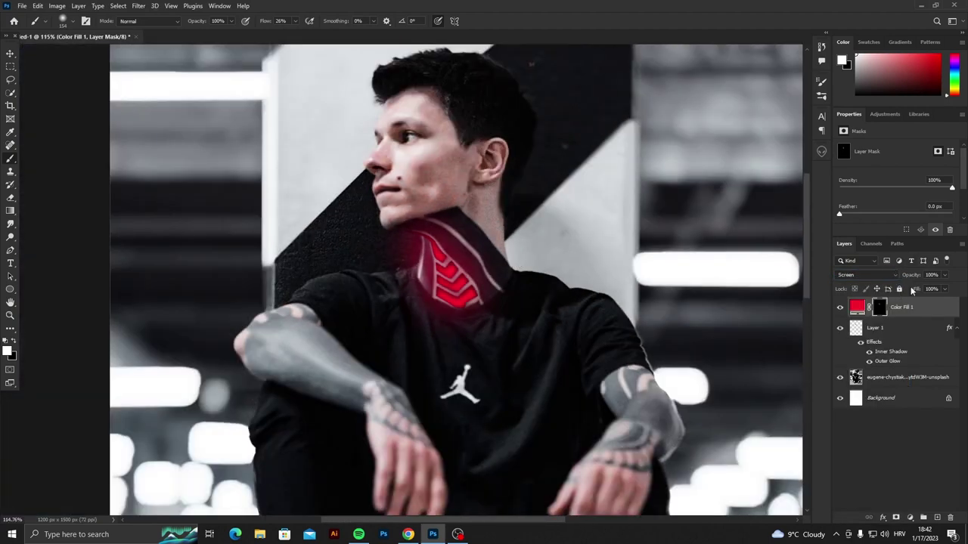
left_click_drag(911, 275, 892, 277)
left_click_drag(919, 279, 900, 279)
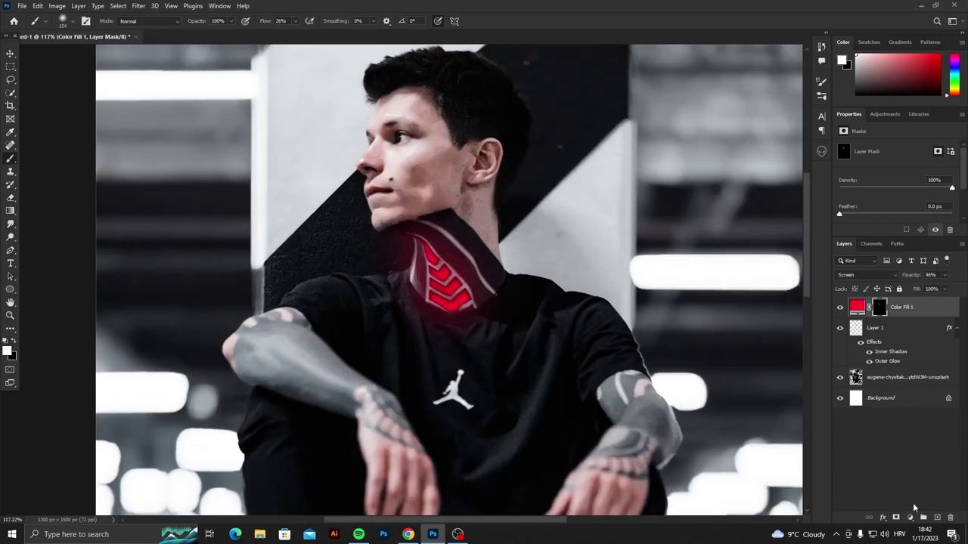
left_click(911, 517)
- Add a second red Solid Color fill layer with an inverted mask, blending Normal
left_click(903, 338)
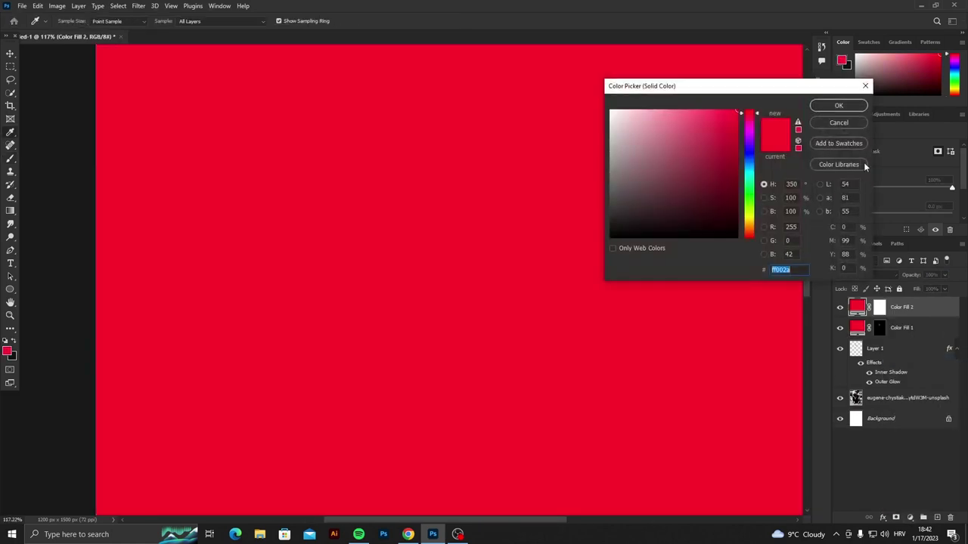
left_click(838, 105)
key("ctrl+i")
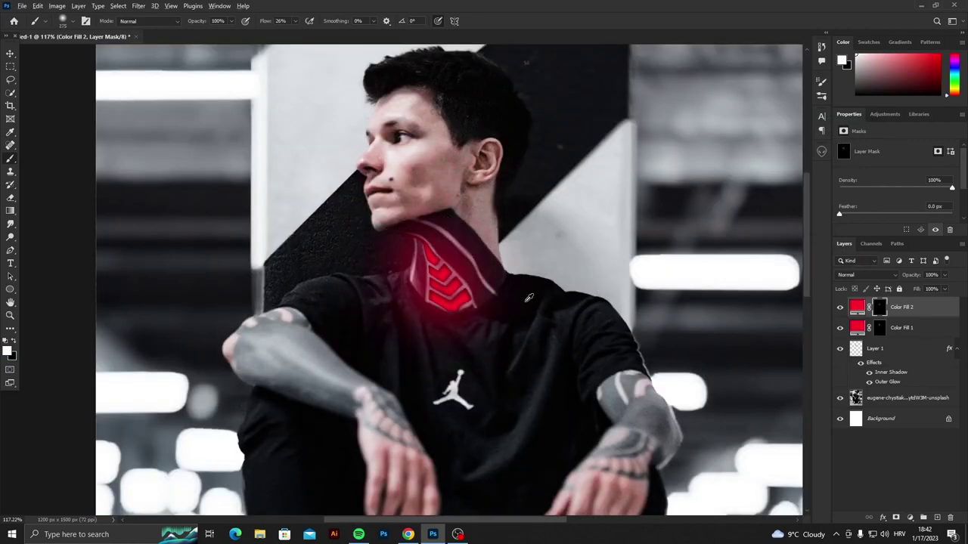
scroll(454, 287, "down", 3)
left_click(867, 275)
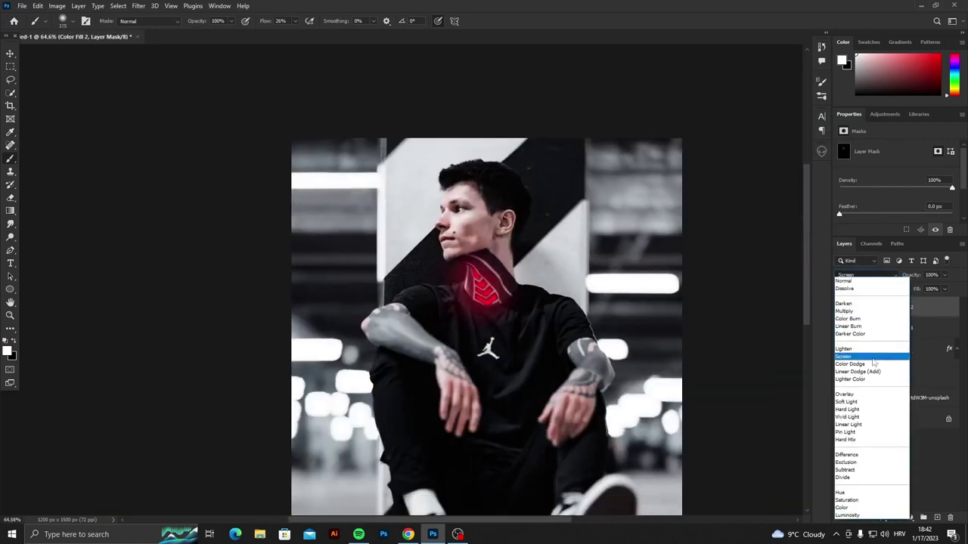
left_click(839, 243)
- Raise brush flow to 100% with white as the painting colour
left_click_drag(296, 22, 390, 36)
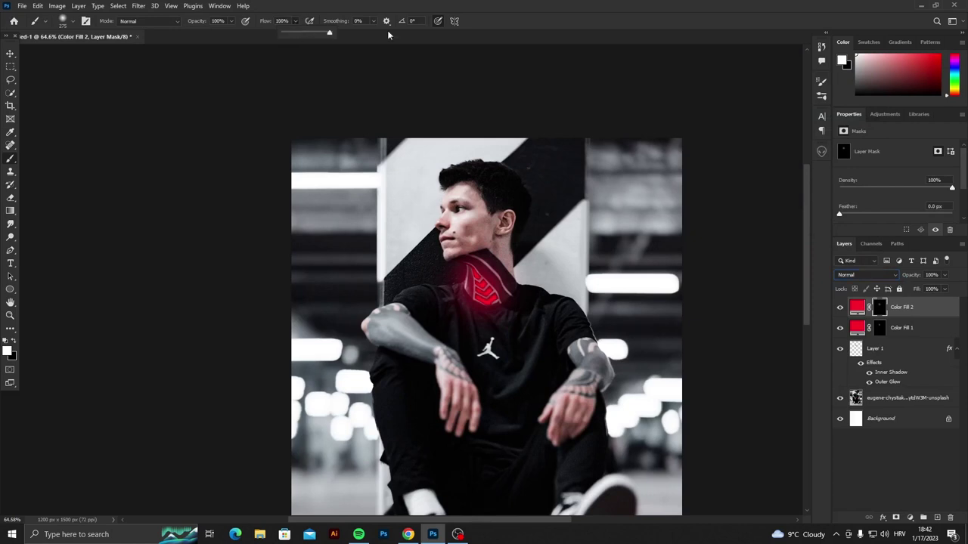
key("x")
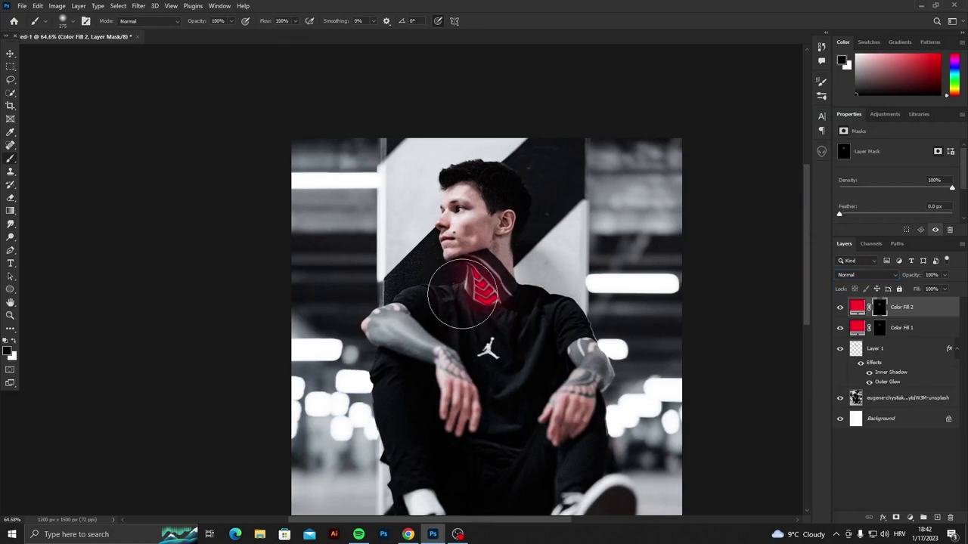
key("x")
right_click(475, 295)
key("Escape")
- Use a roughly 260 px brush and set Color Fill 2 to Screen at 33% opacity
left_click_drag(474, 295, 476, 284)
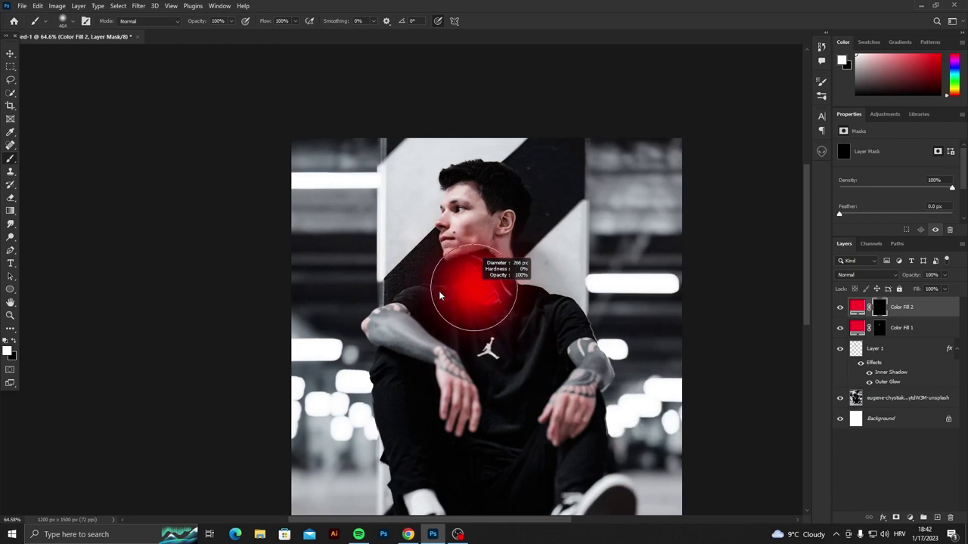
left_click(866, 275)
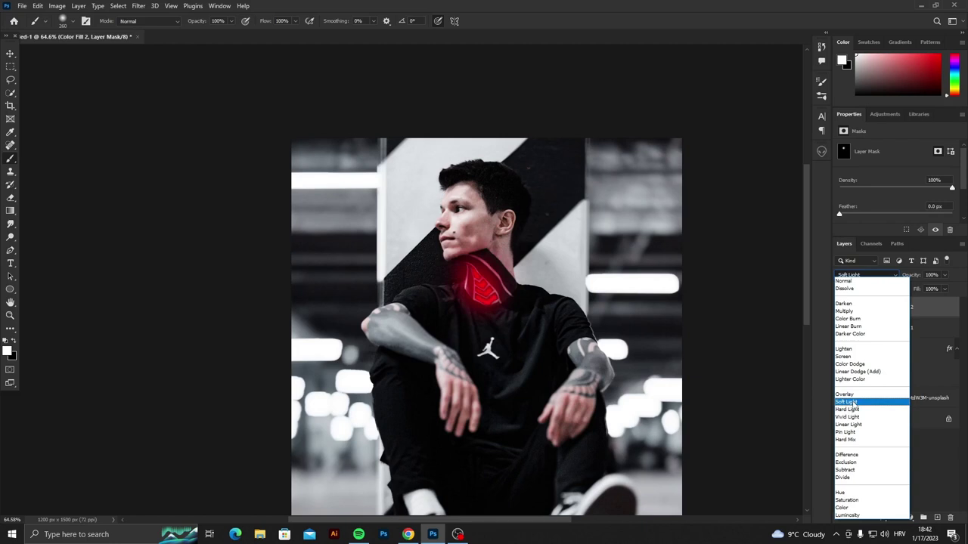
left_click(860, 357)
left_click_drag(900, 275, 874, 275)
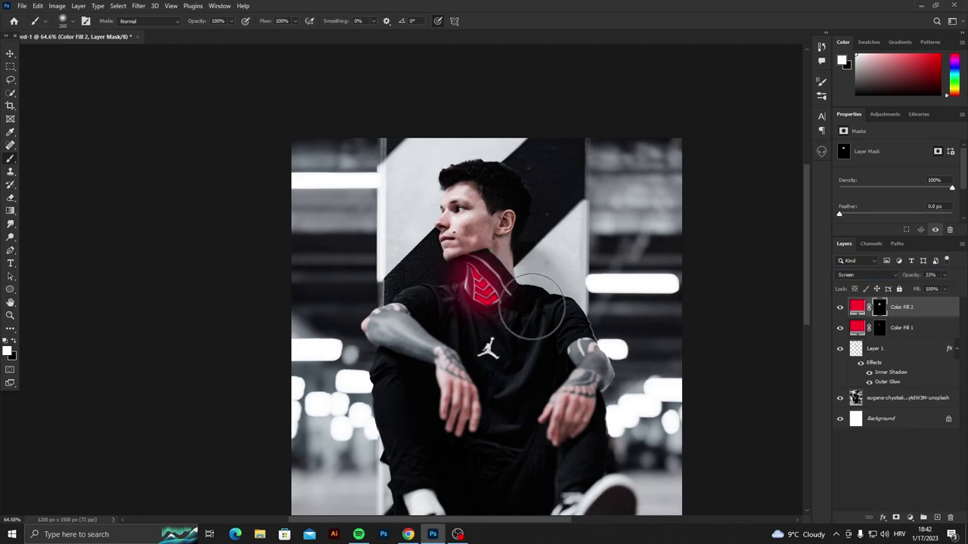
scroll(492, 297, "up", 3)
scroll(491, 296, "up", 3)
- Move Color Fill 2's glow mask about 15 px to the right
key("ctrl+t")
left_click_drag(483, 285, 493, 286)
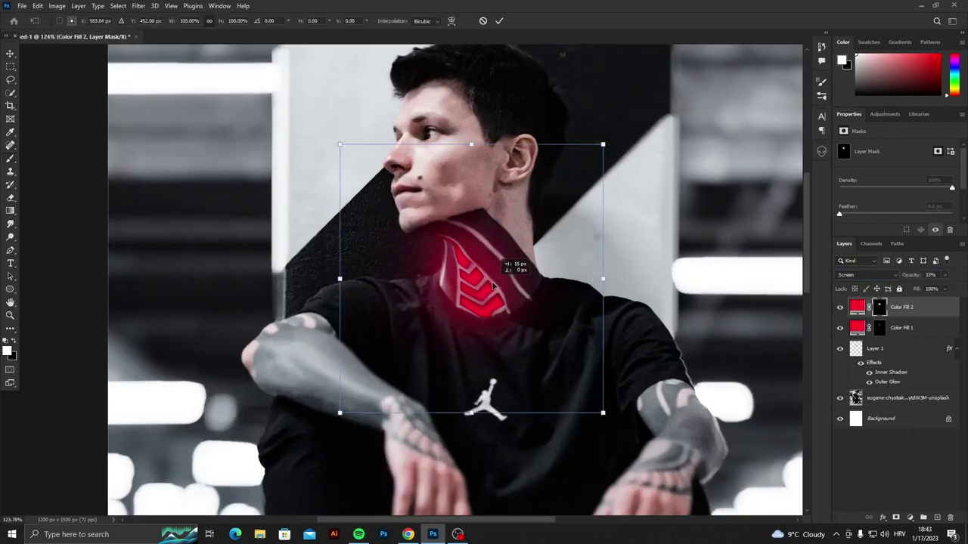
key("Return")
key("b")
scroll(544, 295, "down", 3)
scroll(544, 295, "down", 3)
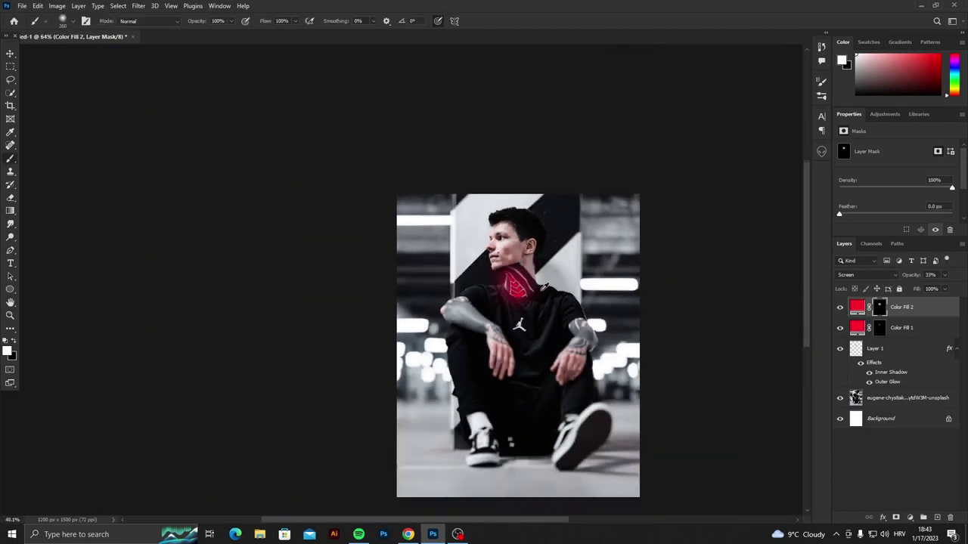
scroll(549, 289, "up", 2)
scroll(549, 290, "up", 2)
scroll(549, 289, "up", 2)
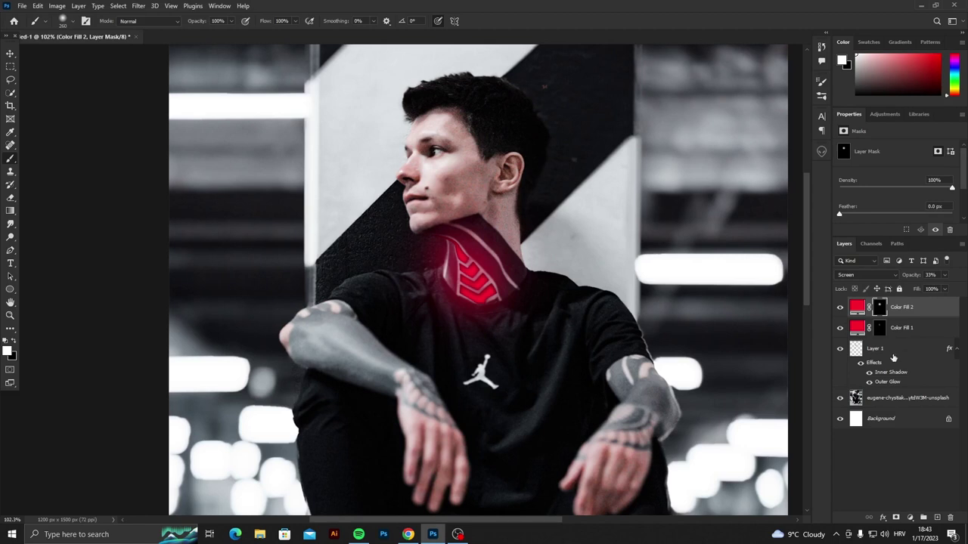
left_click(897, 396)
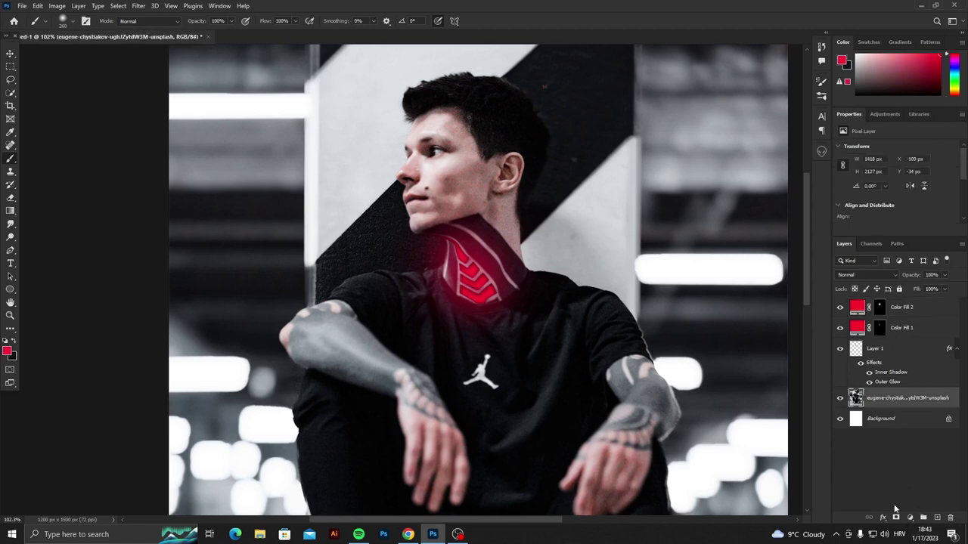
- Add a Brightness/Contrast adjustment with brightness lowered to -88
left_click(910, 518)
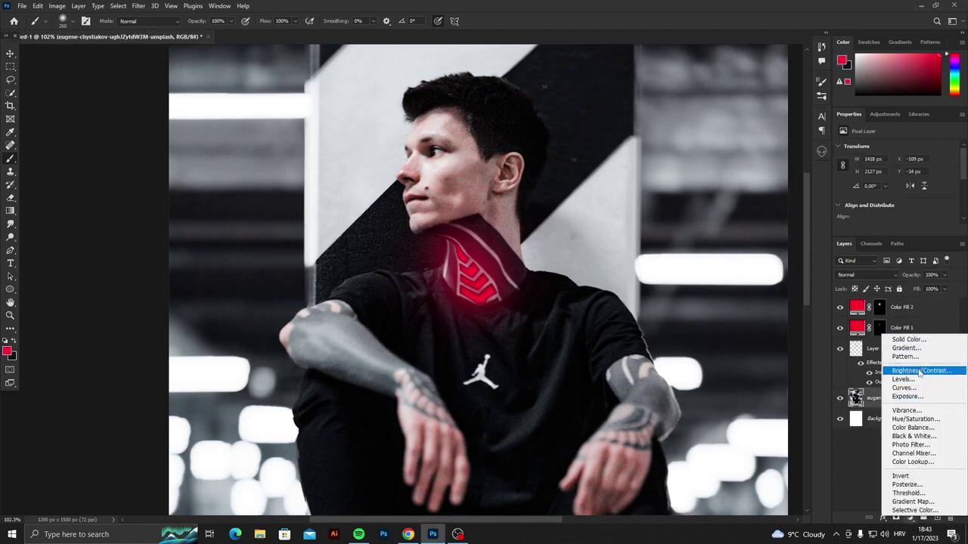
left_click(903, 370)
mouse_move(895, 177)
left_mouse_down()
mouse_move(864, 177)
mouse_move(932, 195)
left_mouse_up()
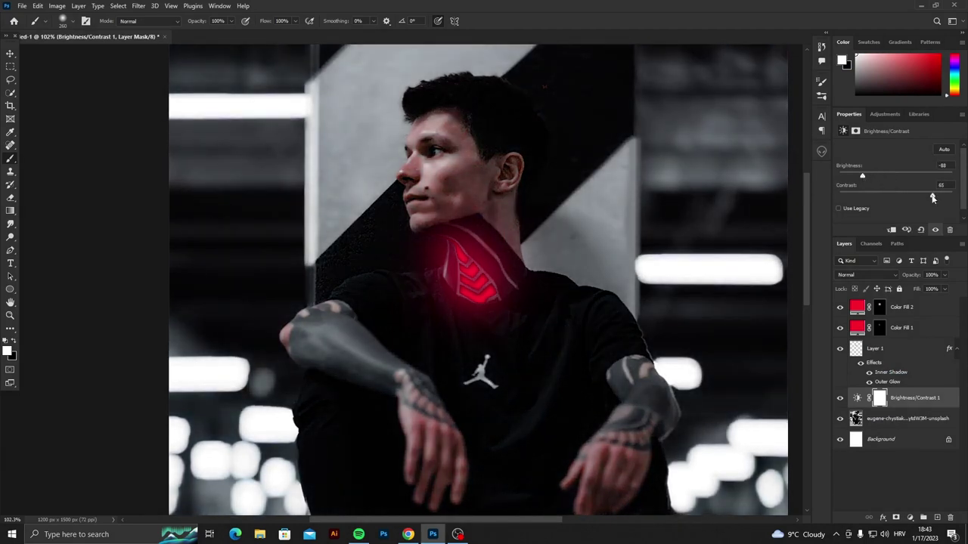
- Delete the extra Color Fill 2 layer
left_click(909, 313)
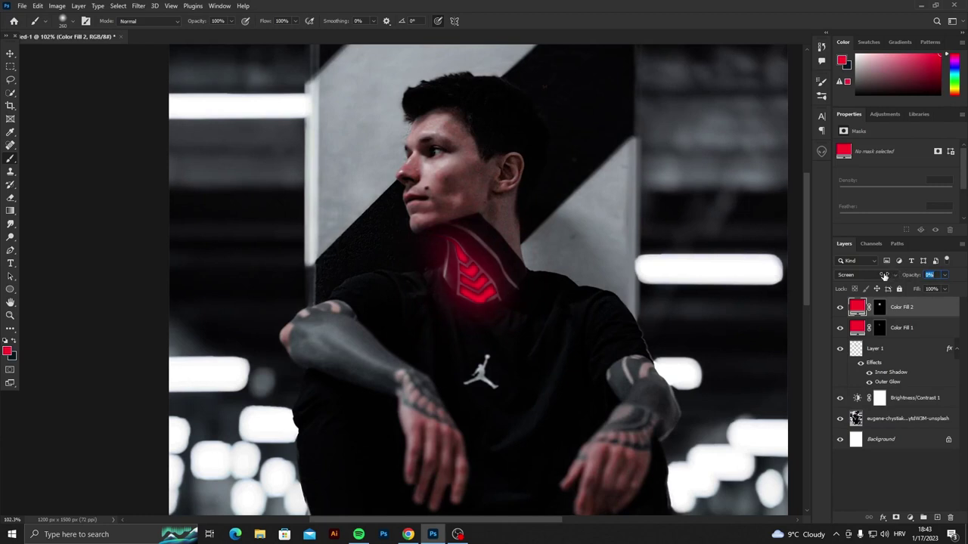
right_click(868, 304)
left_click(865, 147)
left_click(439, 199)
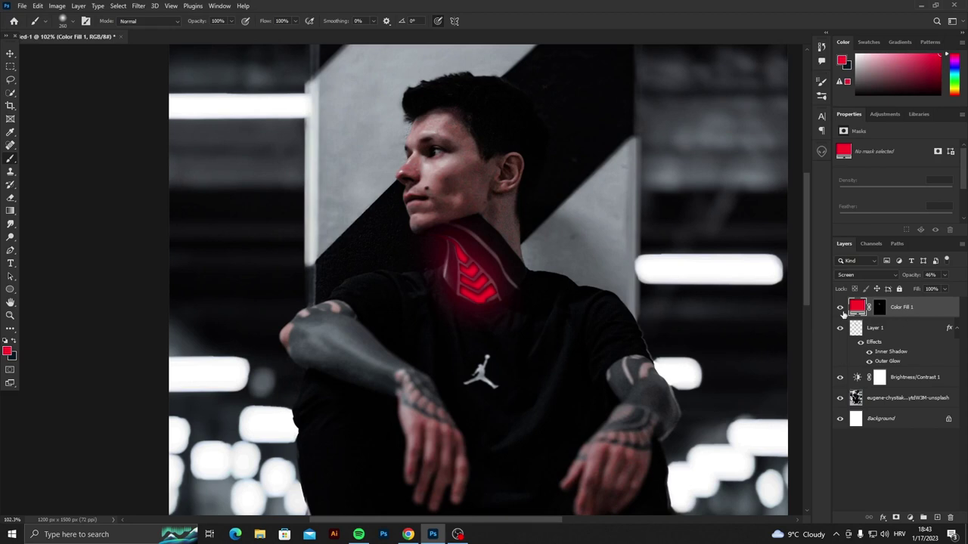
- Make Color Fill 1 visible again and select Brightness/Contrast 1
left_click(838, 308)
left_click(906, 403)
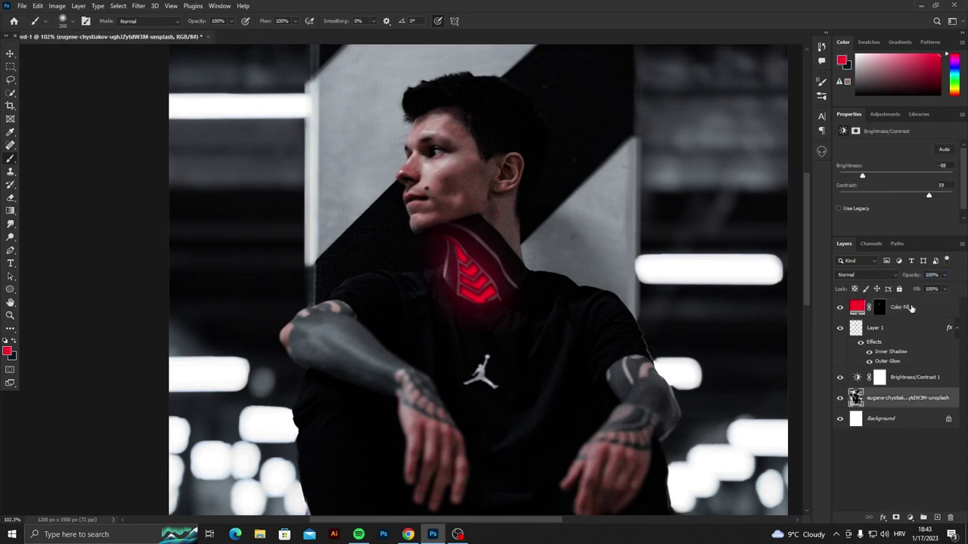
left_click(879, 378)
left_click(910, 517)
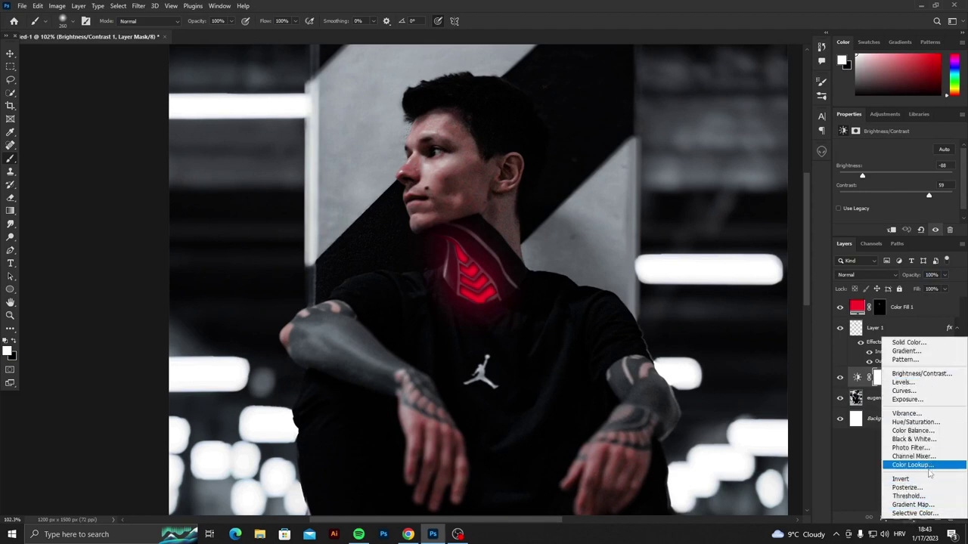
- Add a Gradient Map adjustment layer using a Blues preset gradient
left_click(913, 504)
left_click(903, 152)
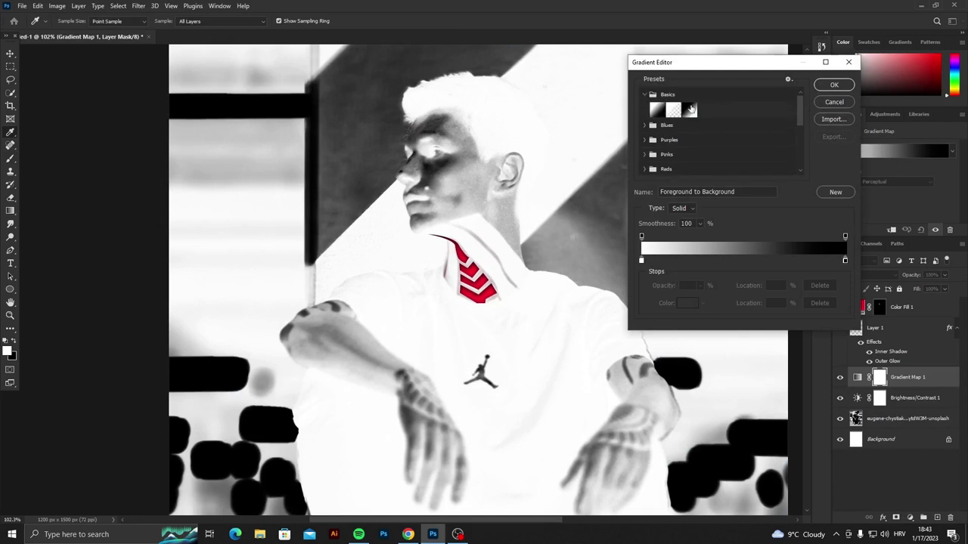
left_click(657, 112)
left_click(645, 127)
scroll(666, 152, "down", 2)
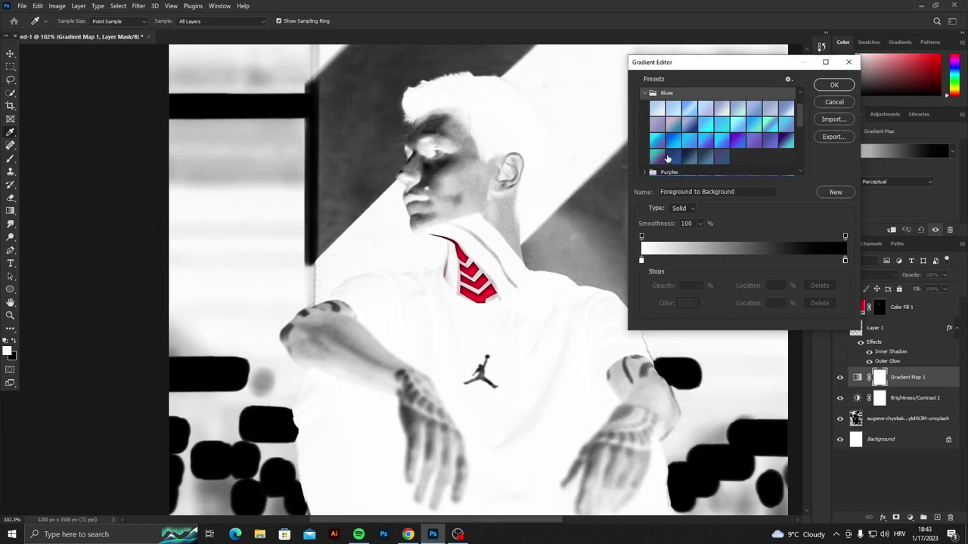
left_click(657, 141)
left_click(834, 85)
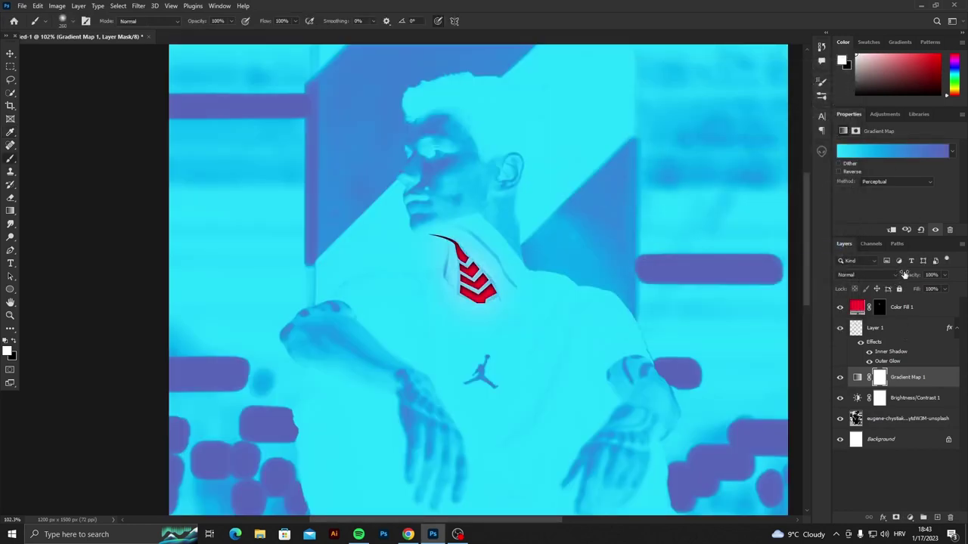
- Blend the gradient map at 7% opacity in Overlay and sample the neck's red glow colour
left_click_drag(828, 278, 832, 277)
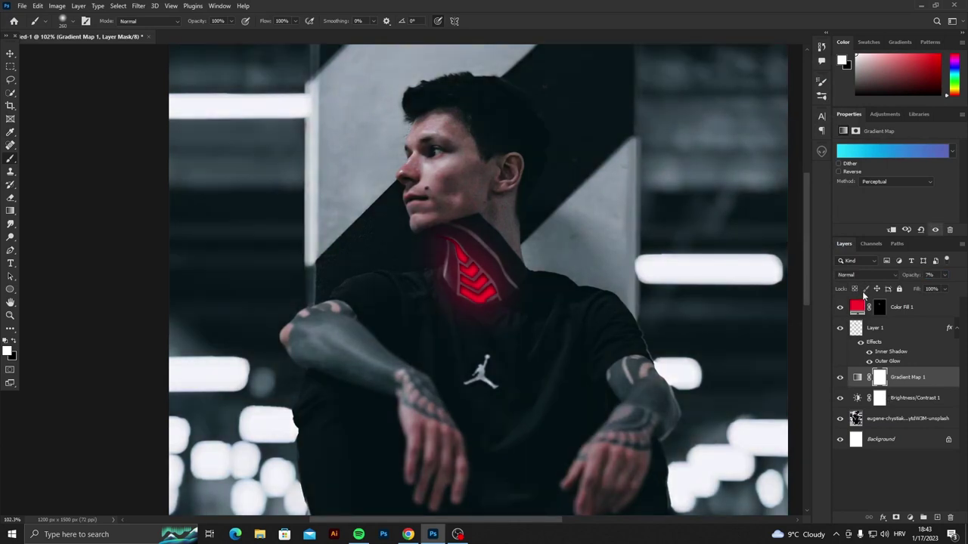
left_click(862, 275)
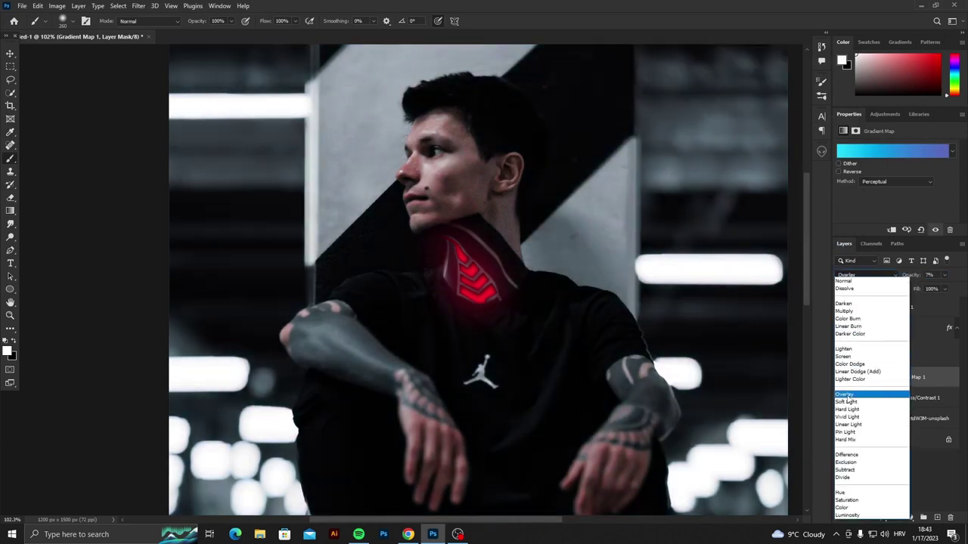
left_click(843, 394)
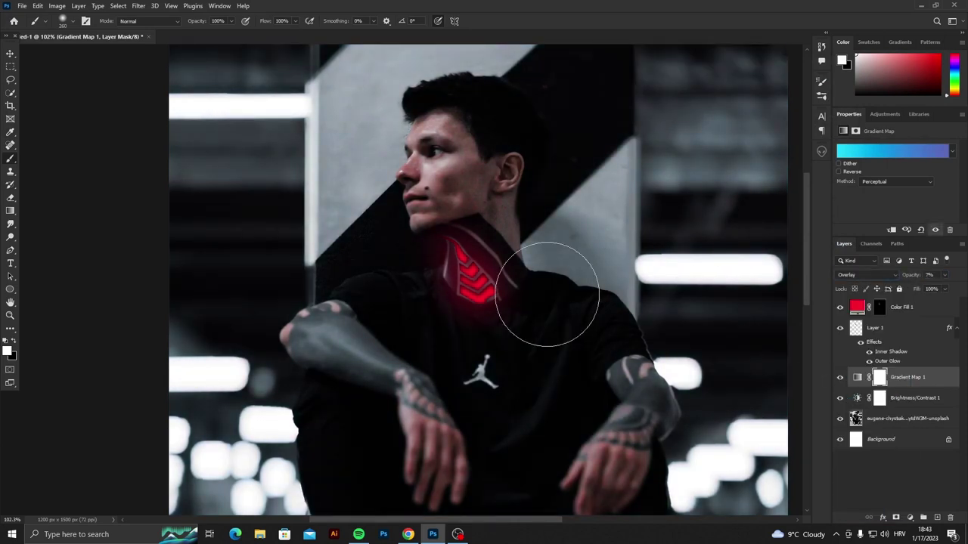
scroll(535, 284, "down", 3)
scroll(536, 283, "up", 5)
left_click(465, 258, "alt")
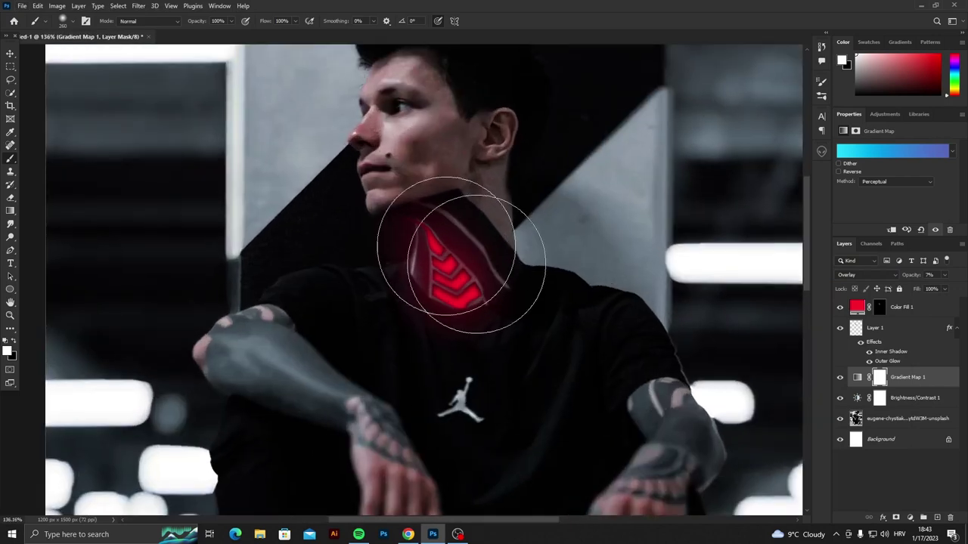
left_click(910, 307)
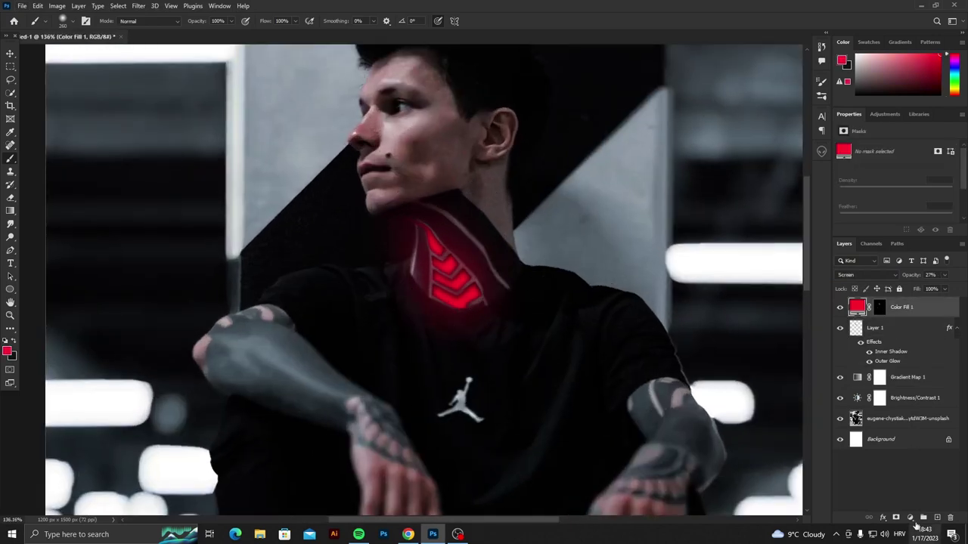
- Add a red Color Fill 2 layer in Screen mode with its mask inverted to hide it
left_click(910, 517)
left_click(917, 342)
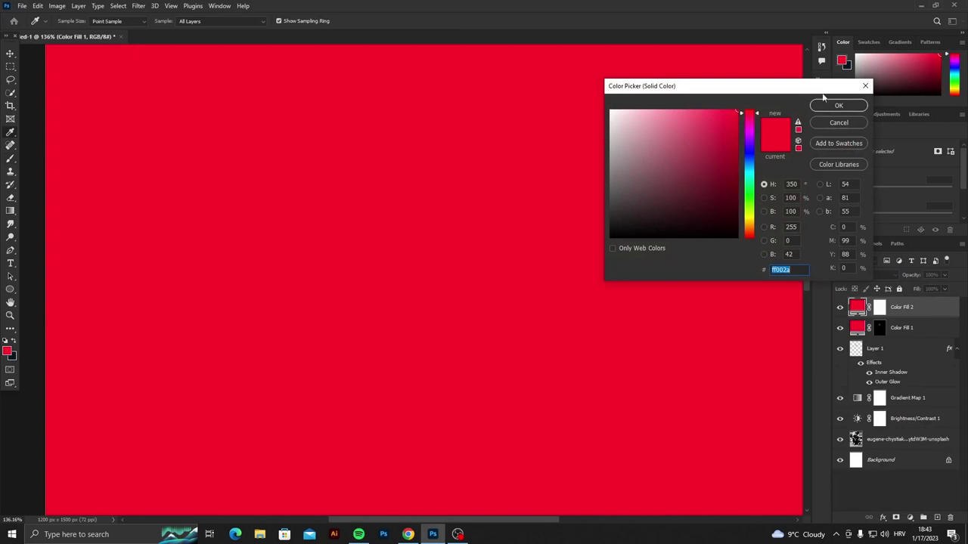
left_click(841, 122)
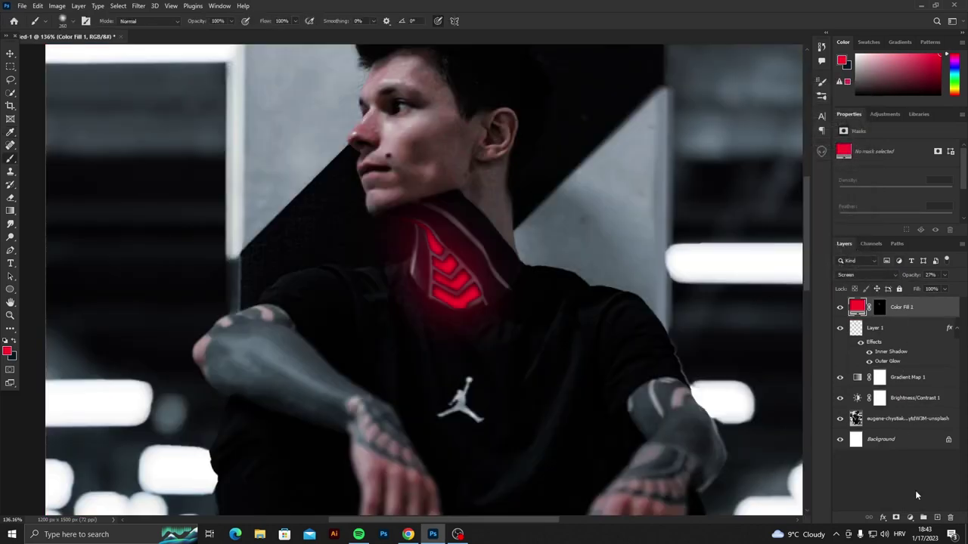
left_click(910, 517)
left_click(918, 342)
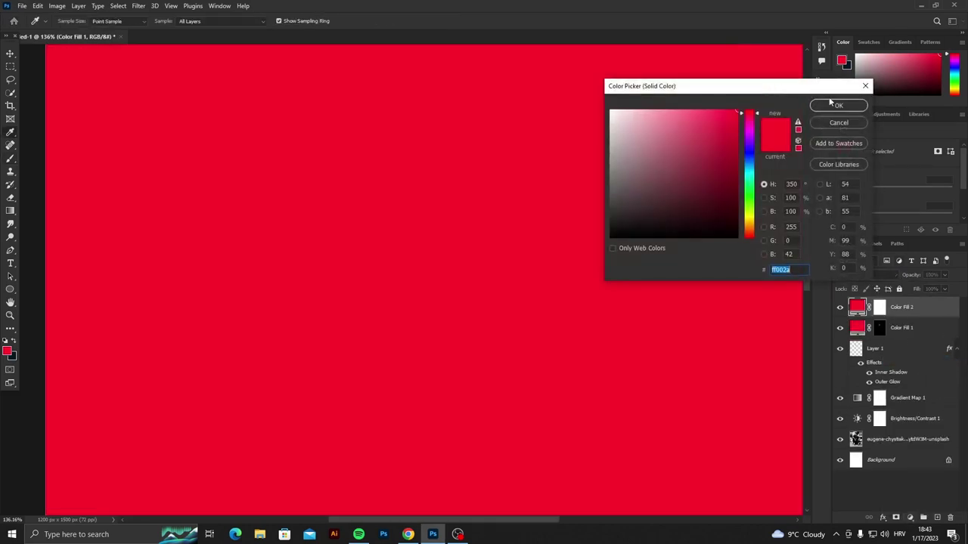
left_click(838, 105)
left_click(865, 275)
left_click(855, 360)
left_click(879, 310)
key("ctrl+i")
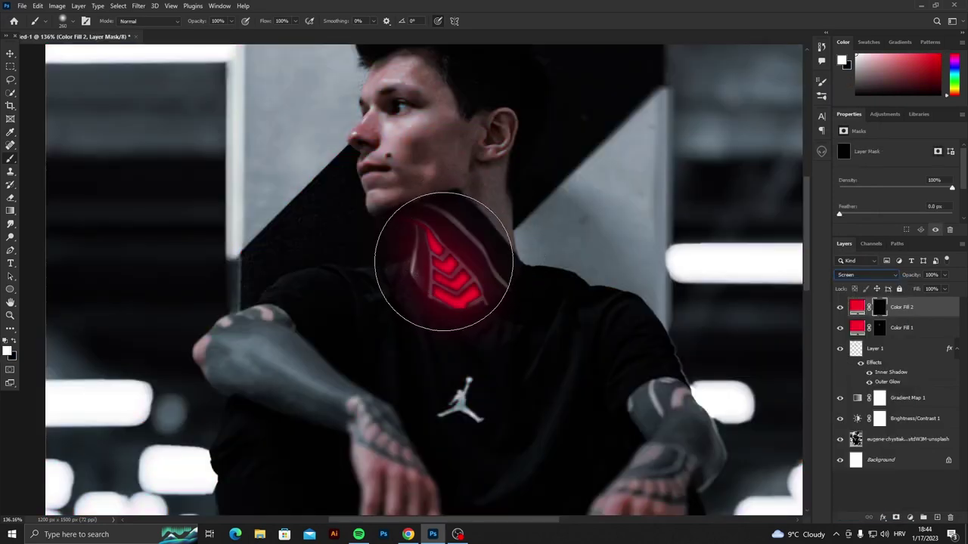
- Paint extra red glow along the neck chevrons with a low-flow soft brush
left_click(295, 20)
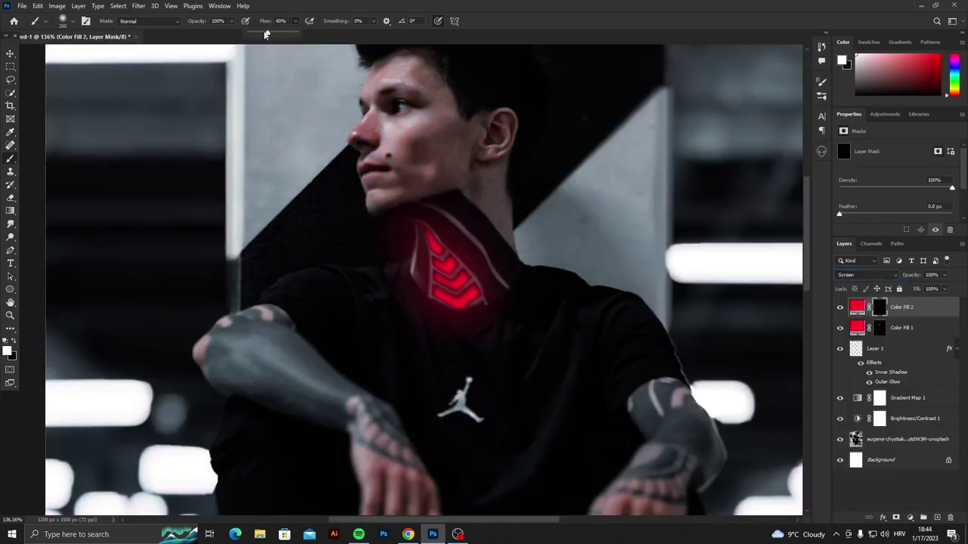
mouse_move(447, 281)
left_mouse_down()
mouse_move(435, 272)
mouse_move(453, 291)
mouse_move(399, 218)
left_mouse_up()
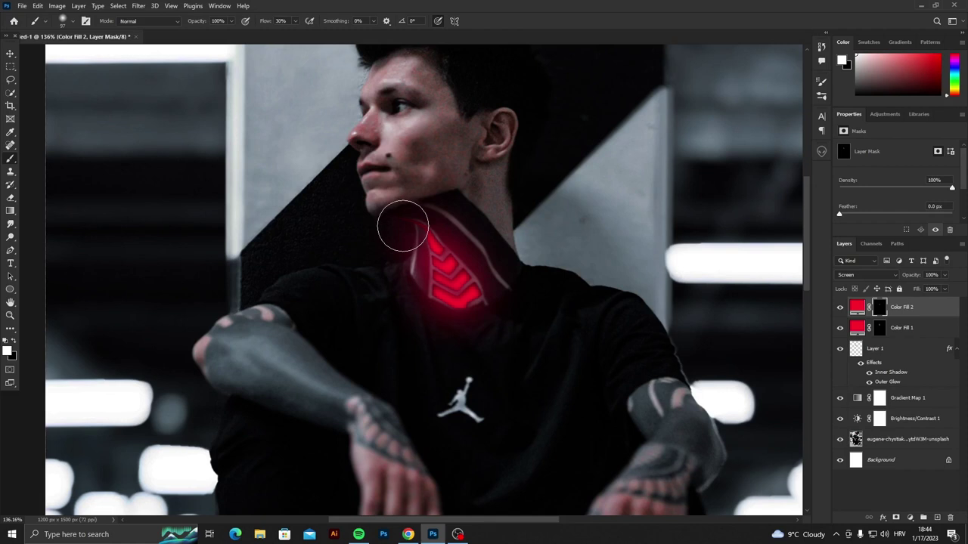
key("ctrl+z")
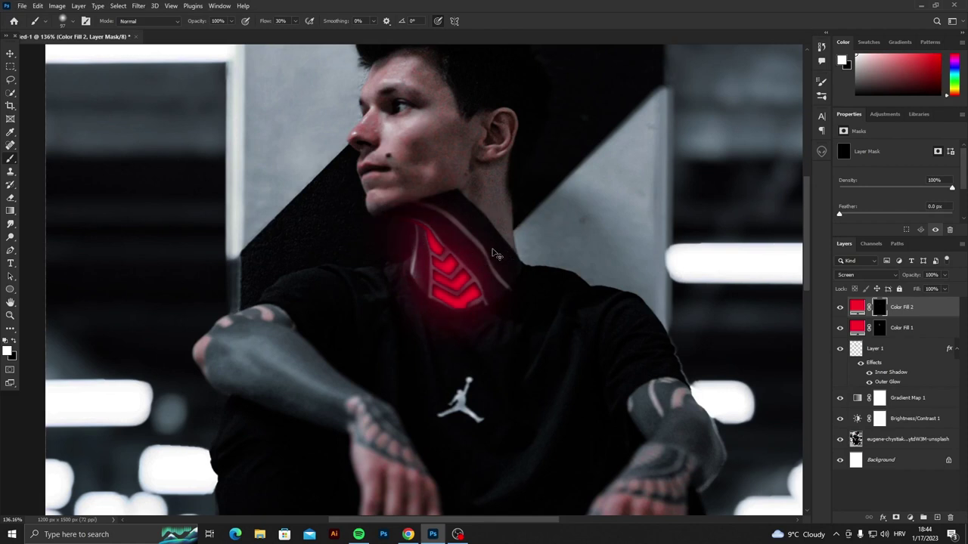
left_click(294, 21)
left_click(453, 290)
left_click_drag(447, 290, 428, 239)
scroll(602, 288, "down", 5)
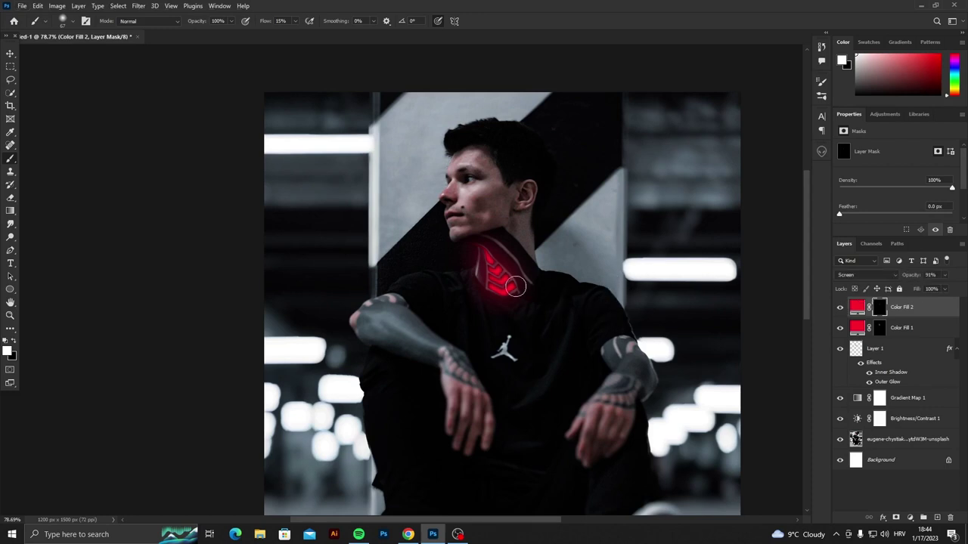
- Add red Color Fill 3 with Blend If letting the dark photo show through, mask inverted
left_click(911, 518)
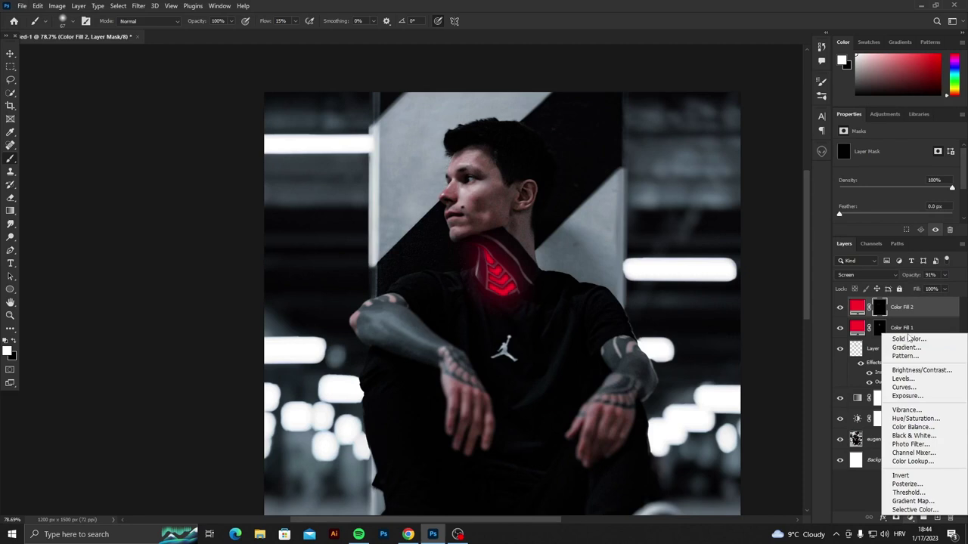
left_click(908, 339)
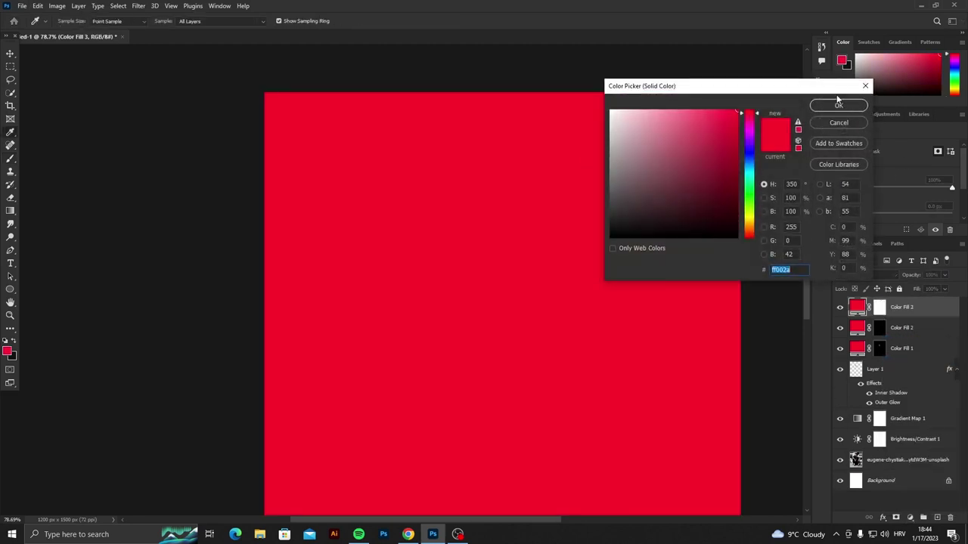
left_click(838, 100)
right_click(920, 307)
left_click(679, 207)
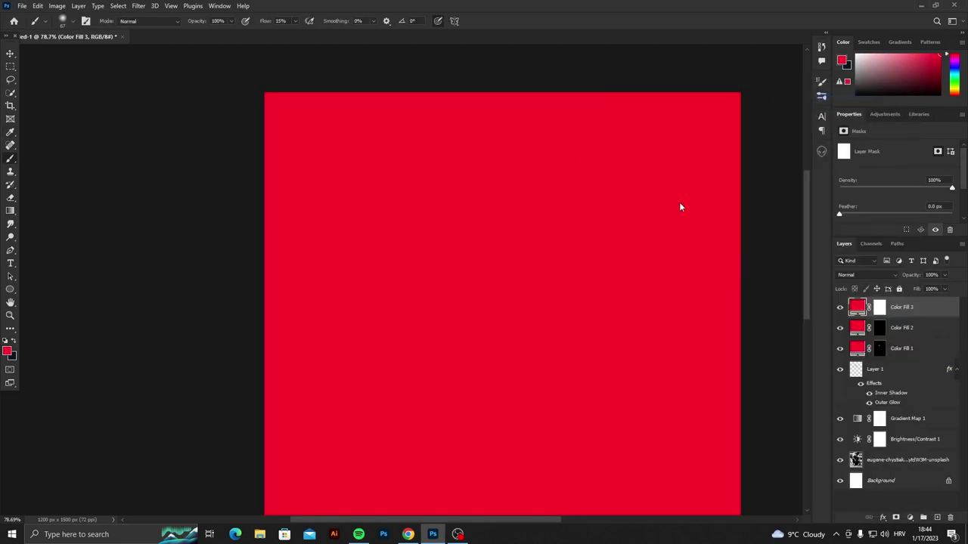
mouse_move(705, 260)
left_mouse_down()
mouse_move(756, 264)
mouse_move(742, 264)
left_mouse_up()
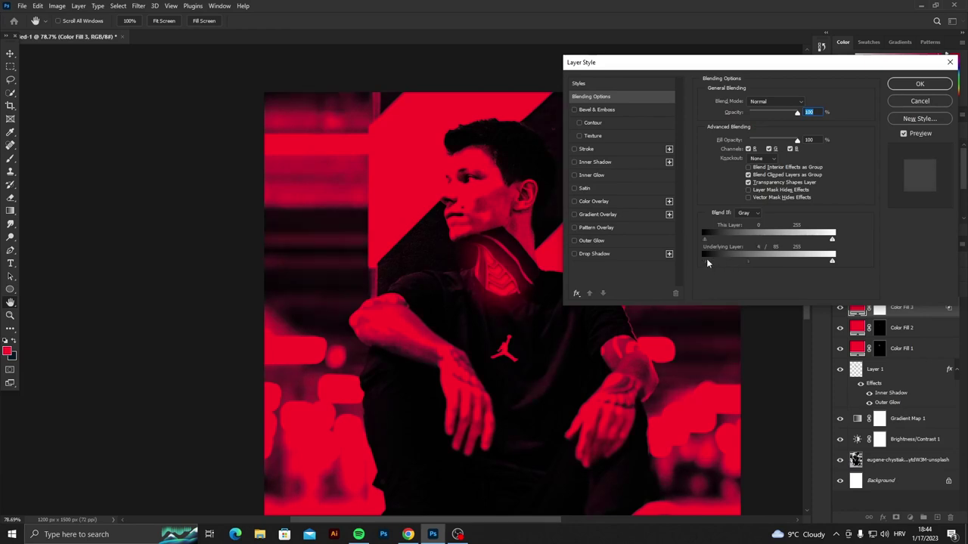
left_click_drag(746, 261, 715, 263)
left_click(920, 84)
left_click(878, 307)
key("ctrl+i")
- Paint the red tint across the shirt's shoulder and chest on Color Fill 3's mask
scroll(431, 297, "up", 1)
scroll(412, 281, "up", 1)
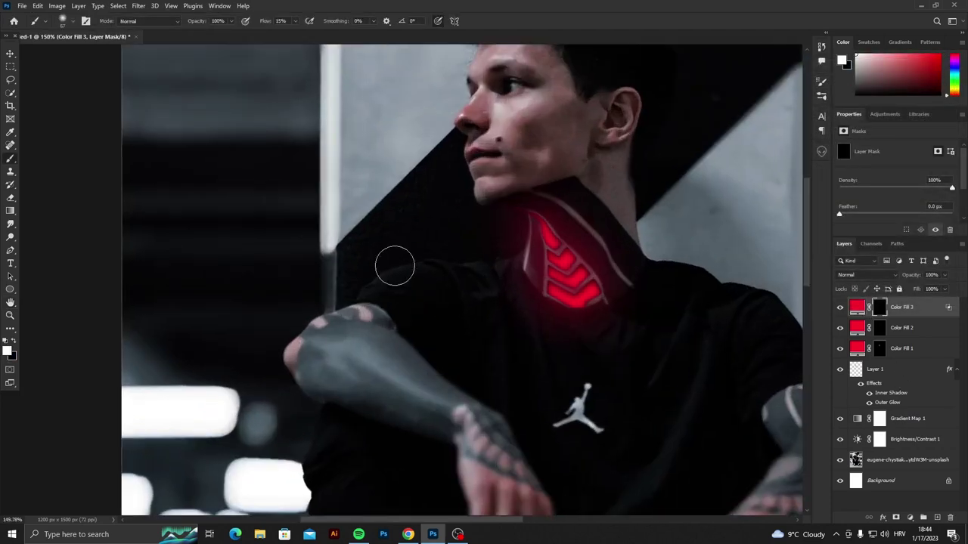
right_click(383, 281, "alt")
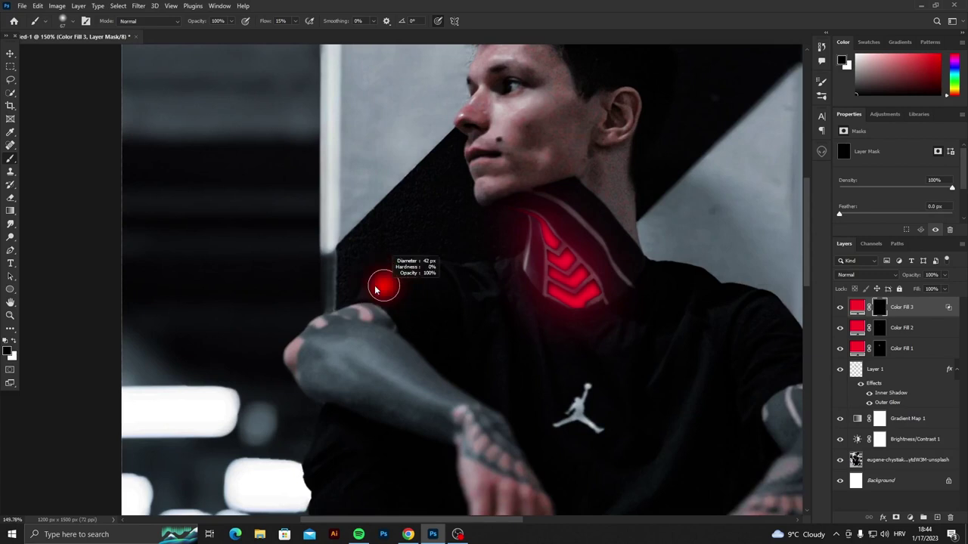
mouse_move(360, 293)
left_mouse_down()
mouse_move(428, 263)
mouse_move(531, 242)
left_mouse_up()
key("ctrl+z")
key("ctrl+z")
right_click(399, 280, "alt")
mouse_move(477, 276)
left_mouse_down()
mouse_move(328, 325)
mouse_move(416, 285)
mouse_move(477, 359)
mouse_move(536, 339)
mouse_move(508, 341)
mouse_move(605, 345)
mouse_move(696, 292)
mouse_move(702, 301)
left_mouse_up()
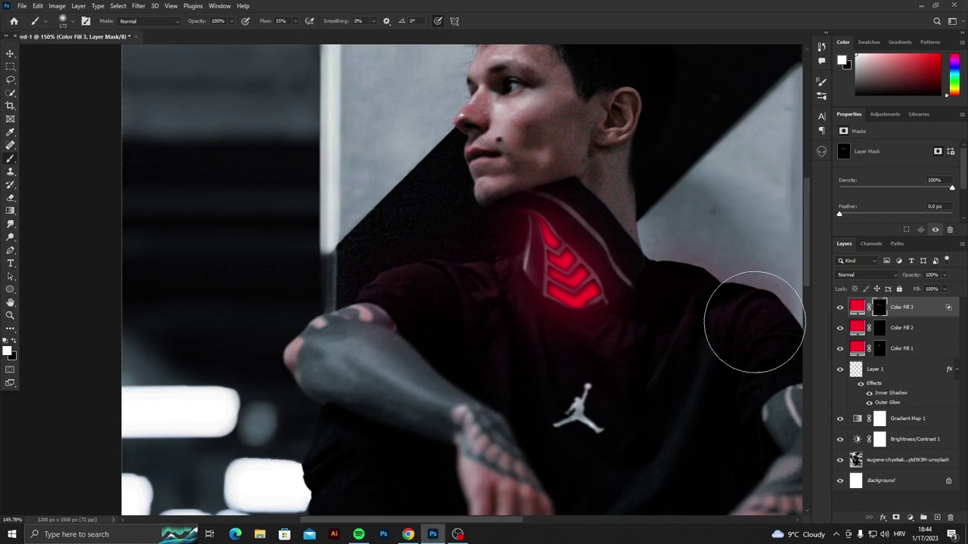
- Zoom around the image and shrink the brush for finer painting
scroll(678, 365, "down", 3)
scroll(678, 364, "down", 1)
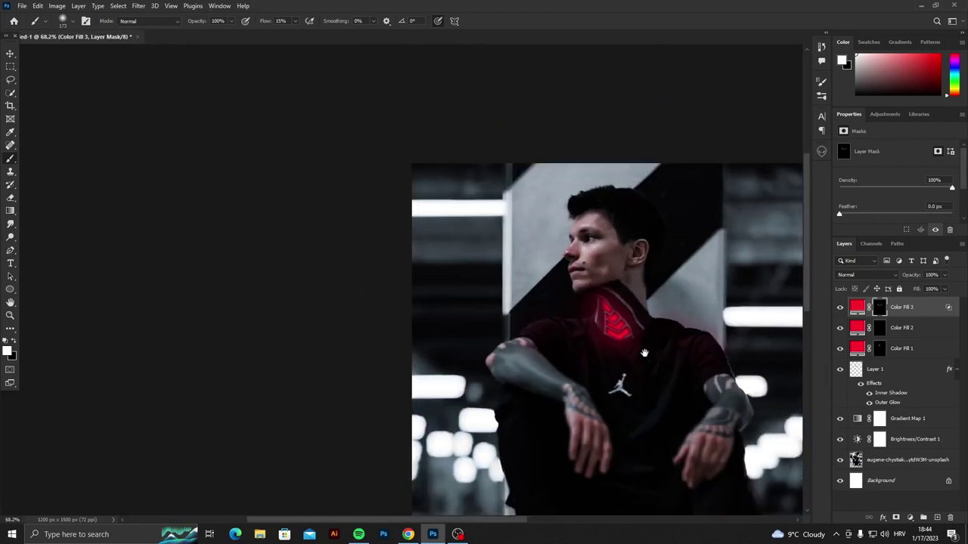
scroll(679, 365, "down", 1)
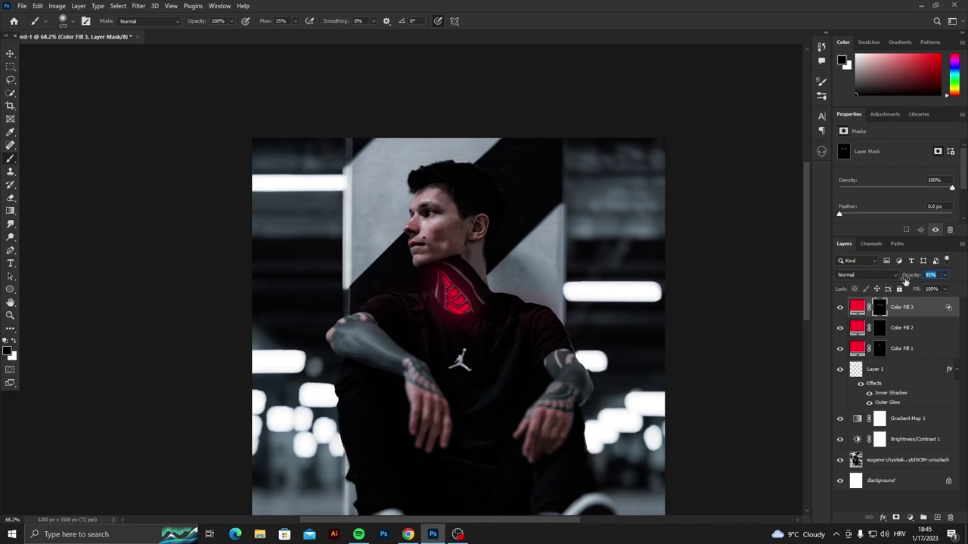
scroll(414, 286, "up", 1)
scroll(442, 317, "up", 1)
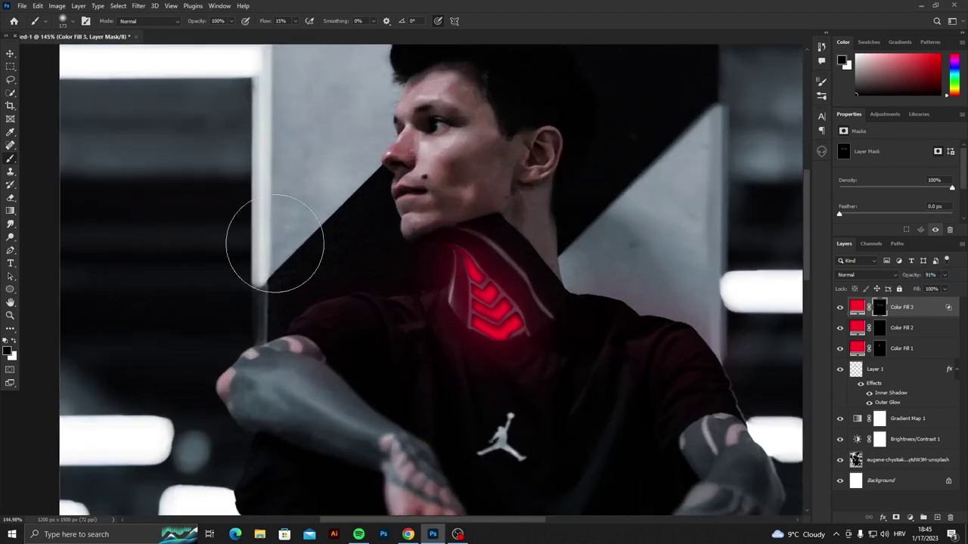
left_click_drag(340, 264, 289, 262)
left_click(908, 521)
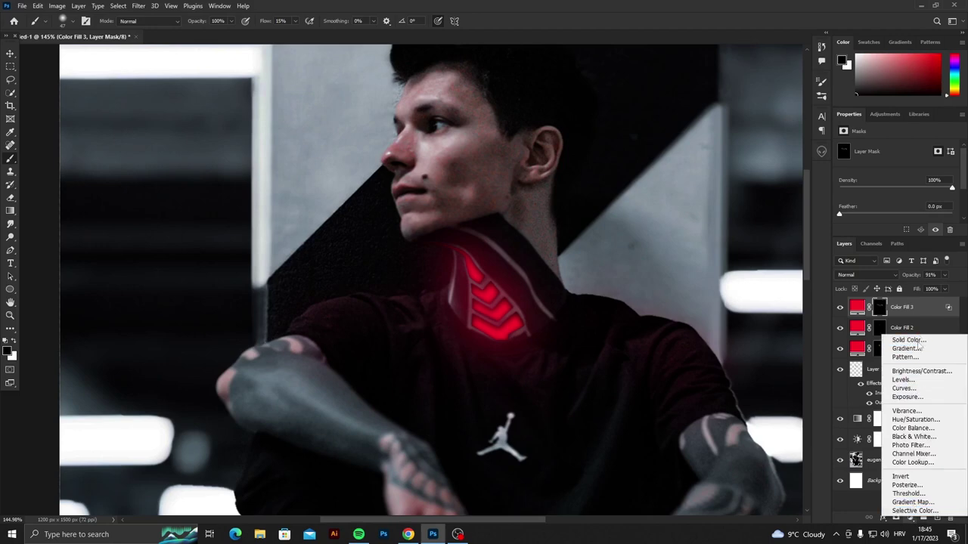
- Add red Color Fill 4 (#ff002a) with Blend If underlying black at 32 and inverted mask
left_click(907, 341)
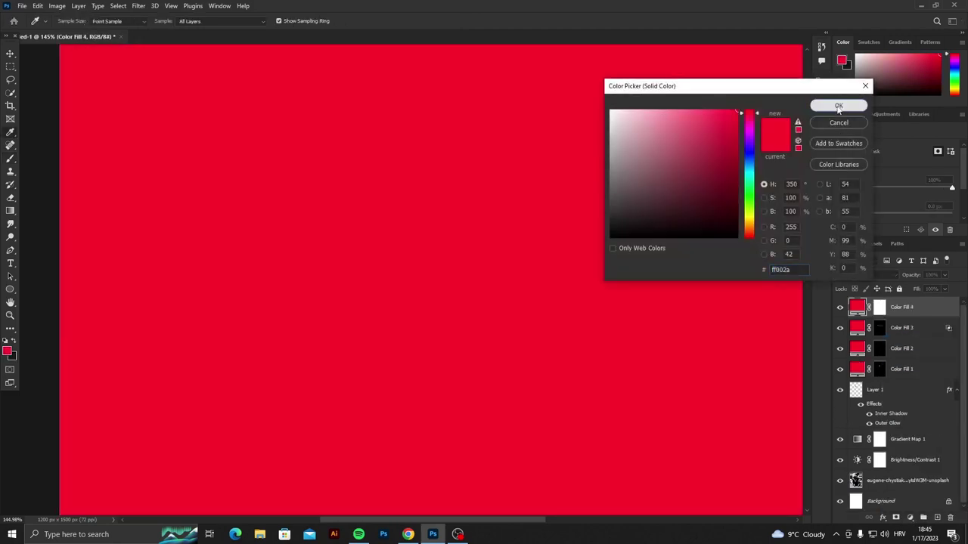
left_click(838, 104)
right_click(902, 306)
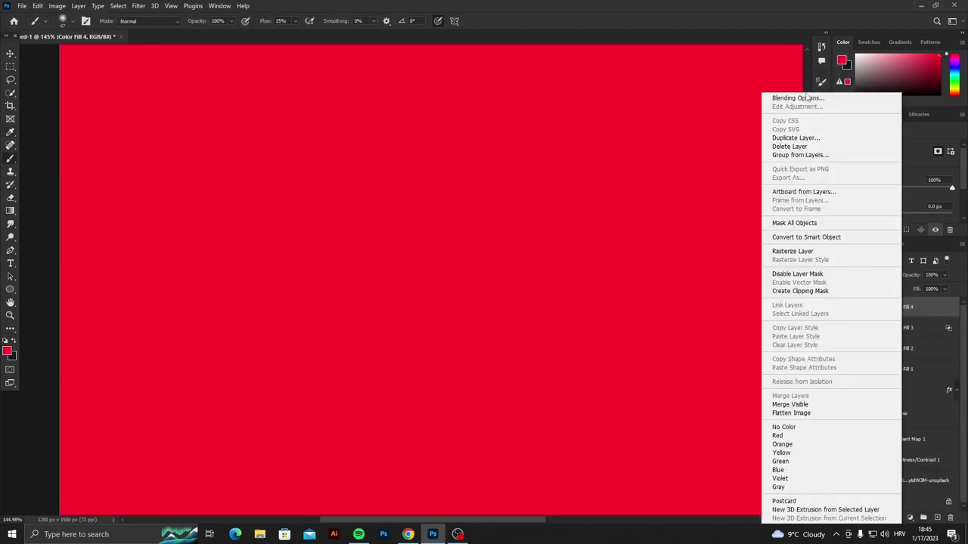
left_click(804, 99)
mouse_move(708, 261)
left_mouse_down()
mouse_move(731, 260)
mouse_move(701, 258)
mouse_move(754, 263)
left_mouse_up()
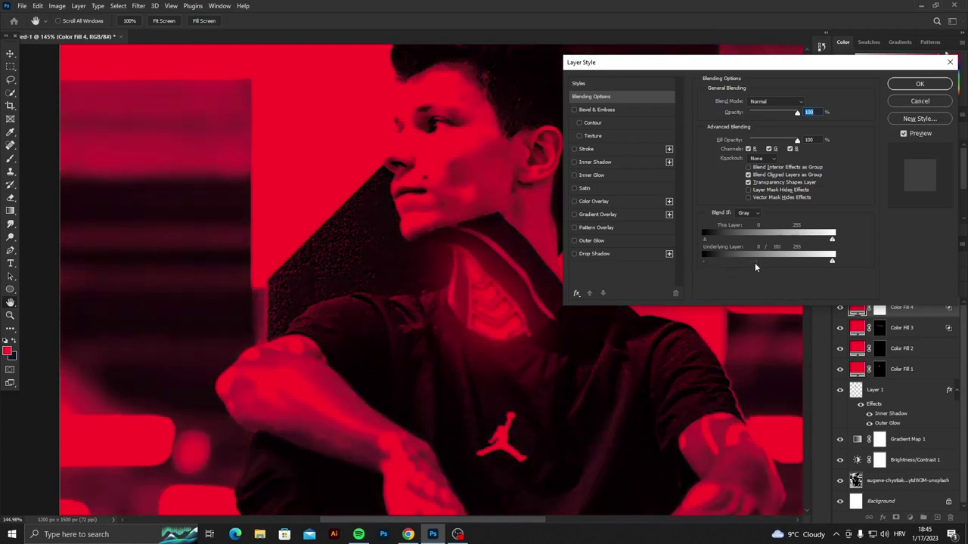
left_click(920, 84)
left_click(879, 307)
key("b")
key("ctrl+i")
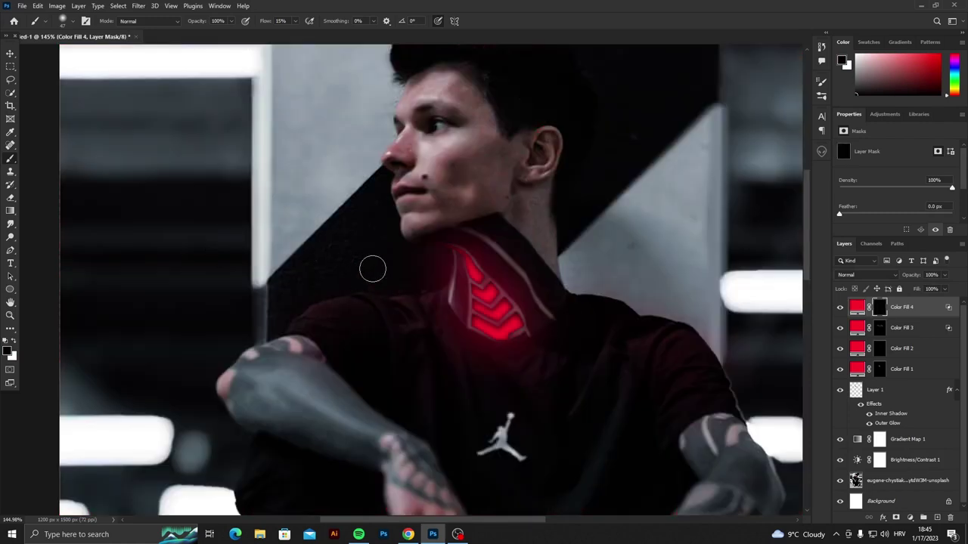
- Paint white over the shirt with an ~82 px brush to reveal the red tint
key("x")
left_click_drag(346, 302, 344, 296)
left_click_drag(371, 301, 371, 313)
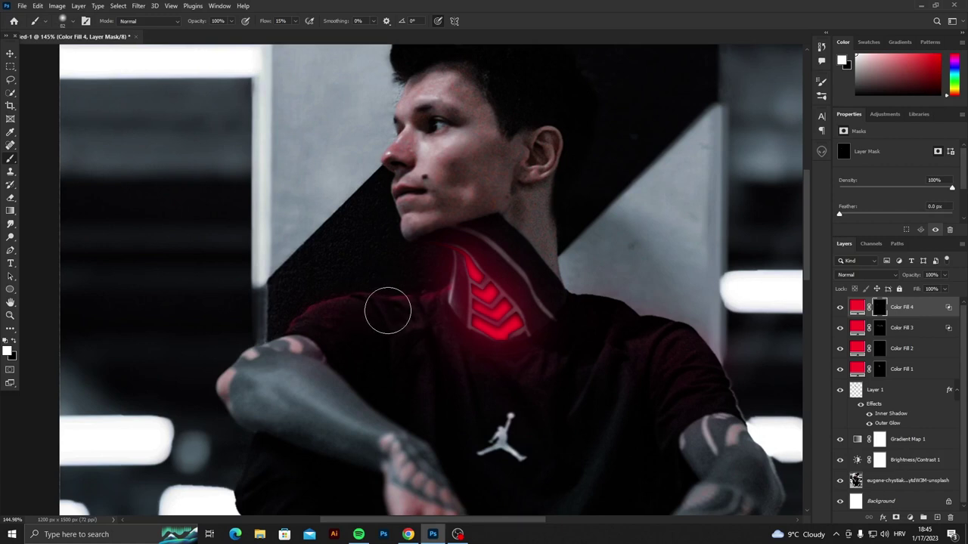
mouse_move(610, 294)
left_mouse_down()
mouse_move(591, 300)
mouse_move(559, 277)
left_mouse_up()
left_click_drag(442, 282, 446, 283)
scroll(453, 253, "down", 2)
scroll(453, 252, "down", 3)
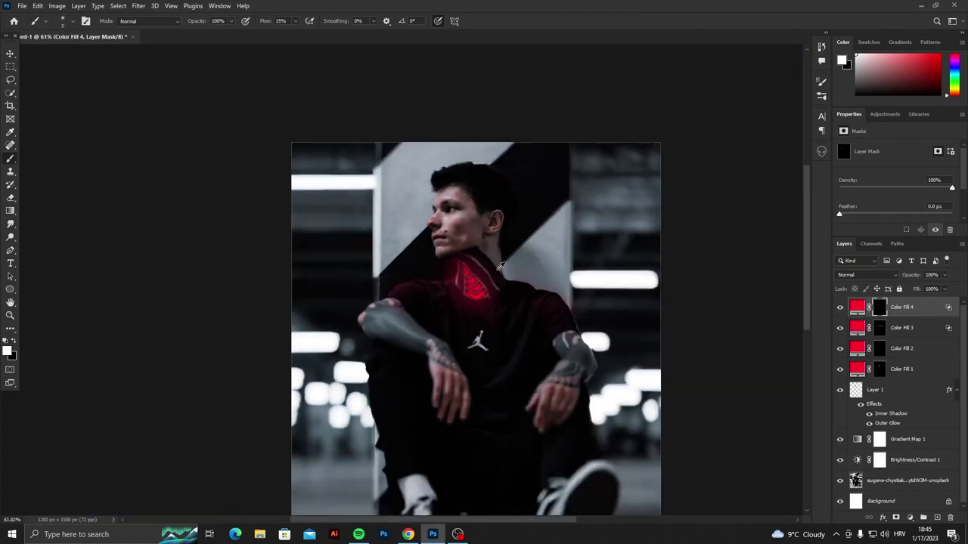
scroll(453, 253, "down", 2)
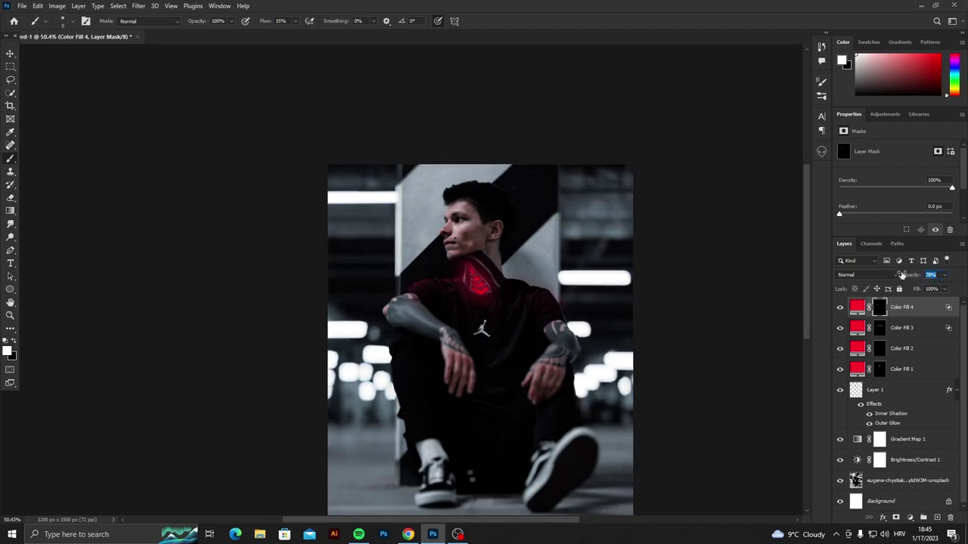
- Set Color Fill 4 to 70% opacity and touch up the shirt with a larger brush
left_click(839, 306)
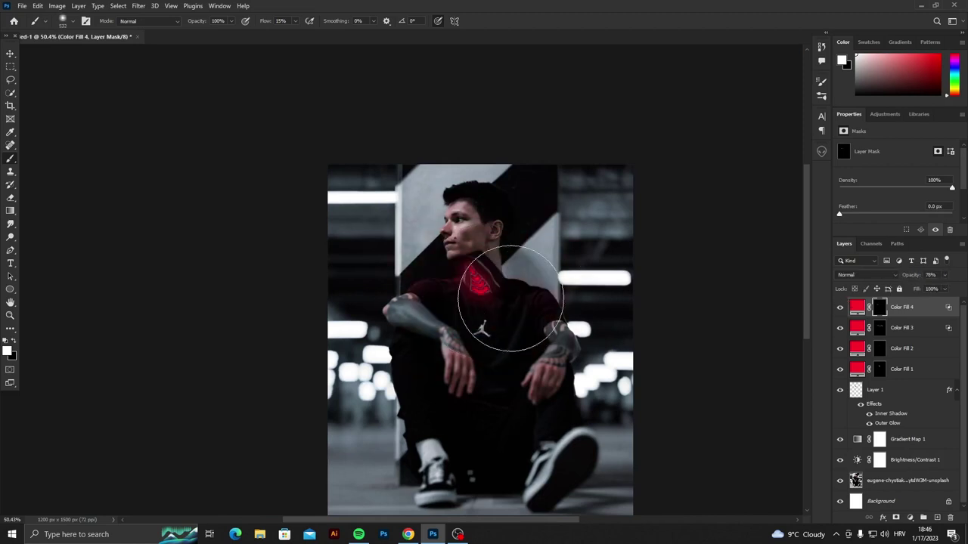
right_click(478, 323, "alt")
scroll(544, 275, "down", 2)
scroll(544, 275, "up", 3)
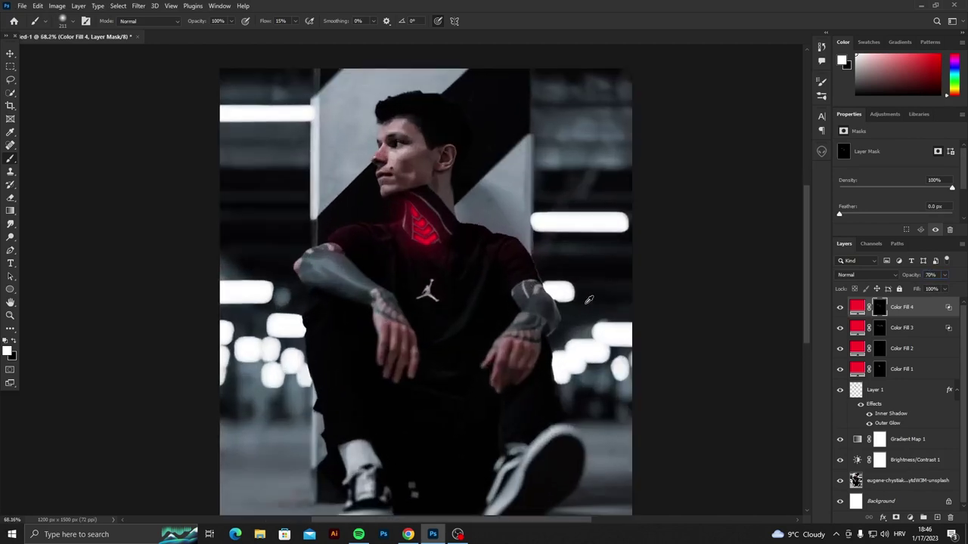
scroll(544, 275, "down", 2)
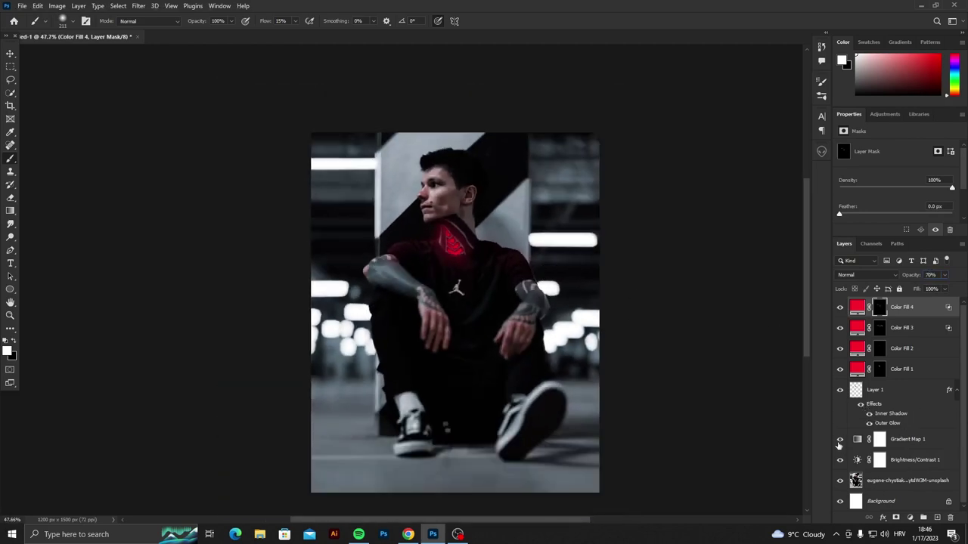
left_click(897, 458)
- Raise contrast to 87 and brightness to -100, then stamp all visible layers into Layer 2
left_click_drag(932, 195, 944, 200)
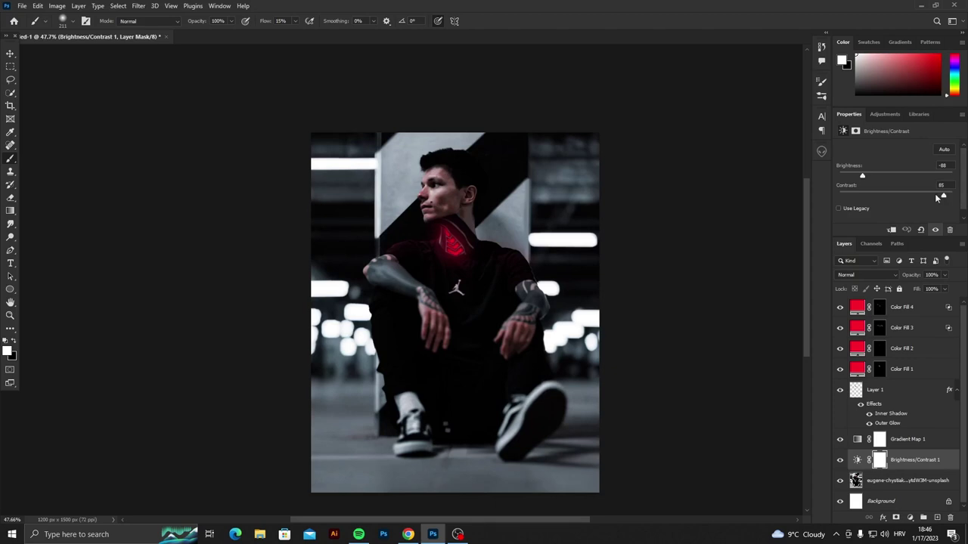
left_click_drag(869, 177, 859, 173)
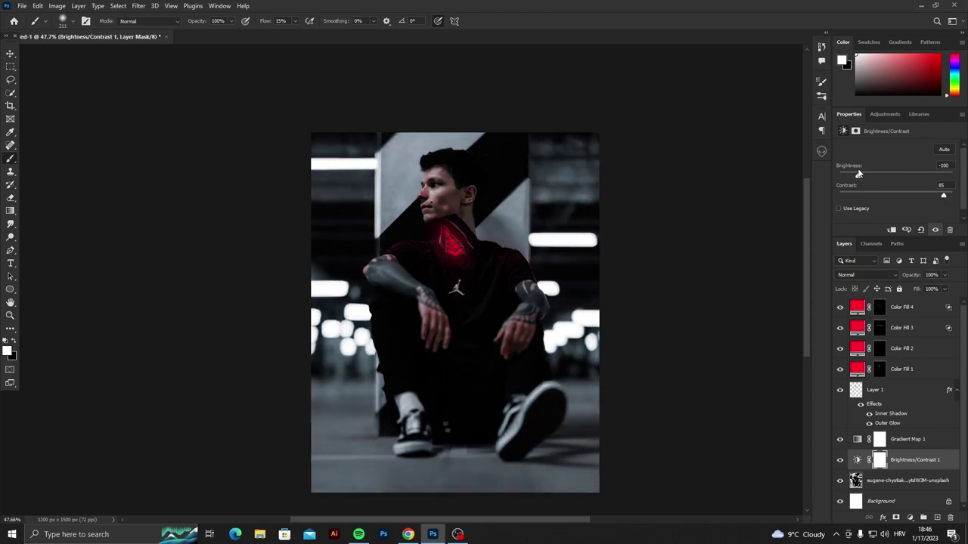
left_click(912, 316)
key("ctrl+shift+alt+e")
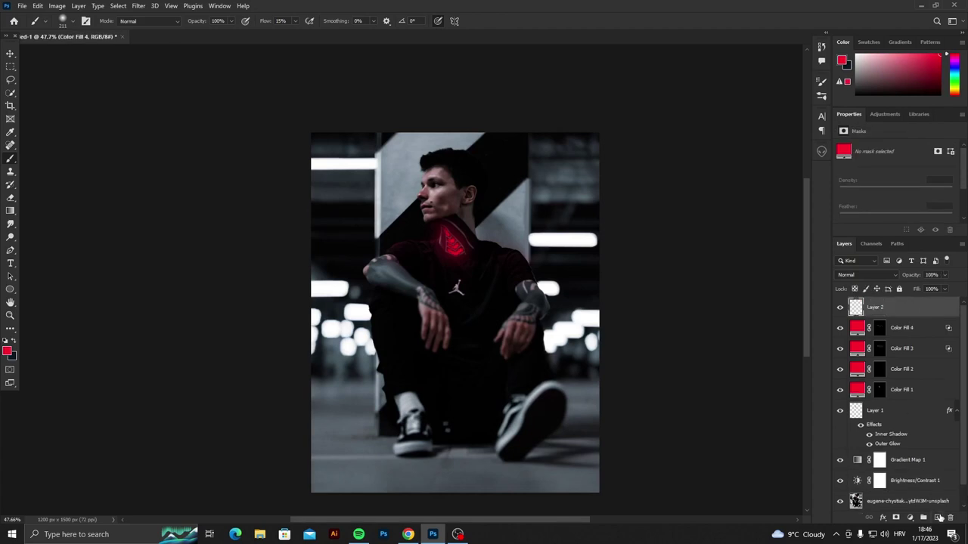
- Convert Layer 2 to a smart object and open it in the Camera Raw Filter
right_click(879, 315)
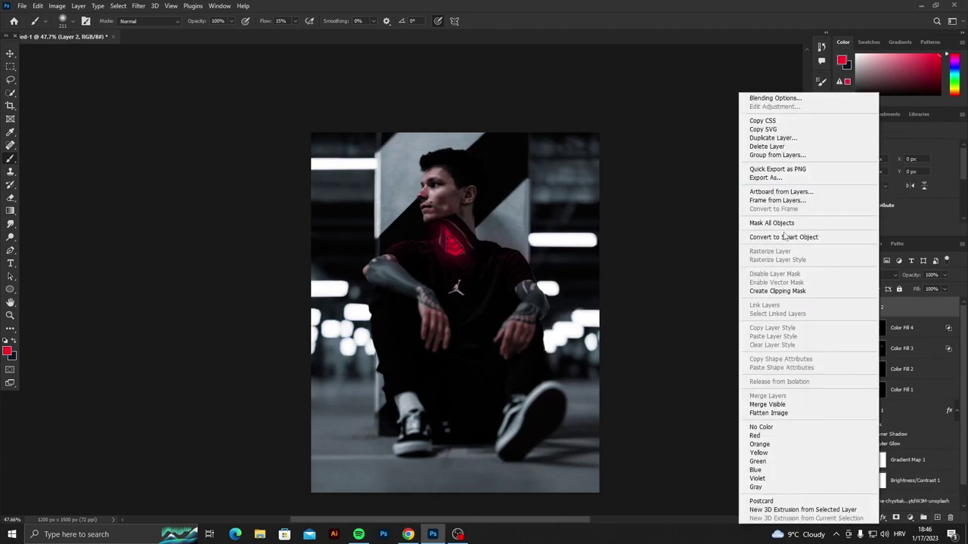
left_click(809, 237)
left_click(138, 6)
left_click(155, 80)
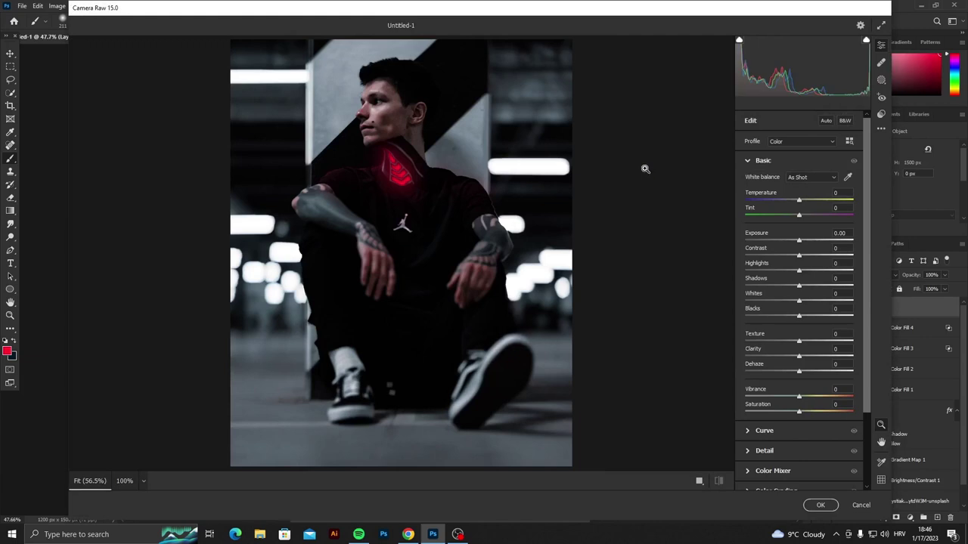
- Set Camera Raw Basic Contrast to +15 and Clarity to +9
mouse_move(800, 257)
left_mouse_down()
mouse_move(823, 268)
mouse_move(811, 267)
left_mouse_up()
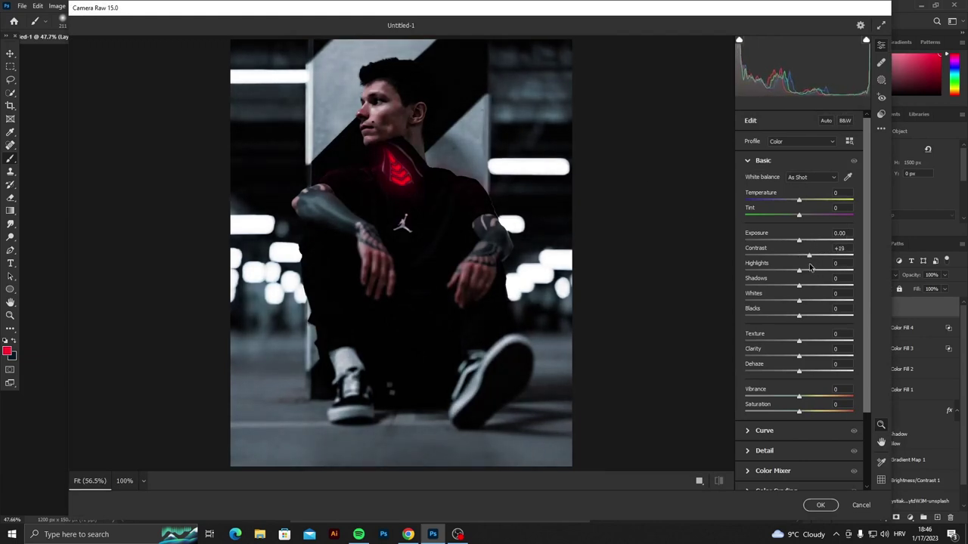
scroll(845, 248, "down", 2)
scroll(845, 249, "down", 2)
left_click_drag(800, 361, 802, 360)
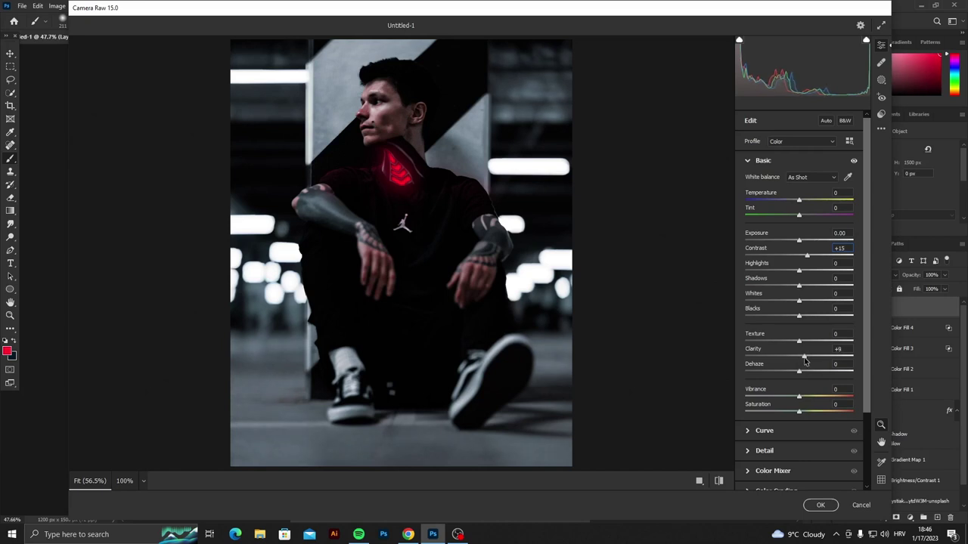
- Color-grade the shadows toward purple-blue and warm the highlights slightly
scroll(798, 355, "down", 2)
scroll(795, 353, "down", 1)
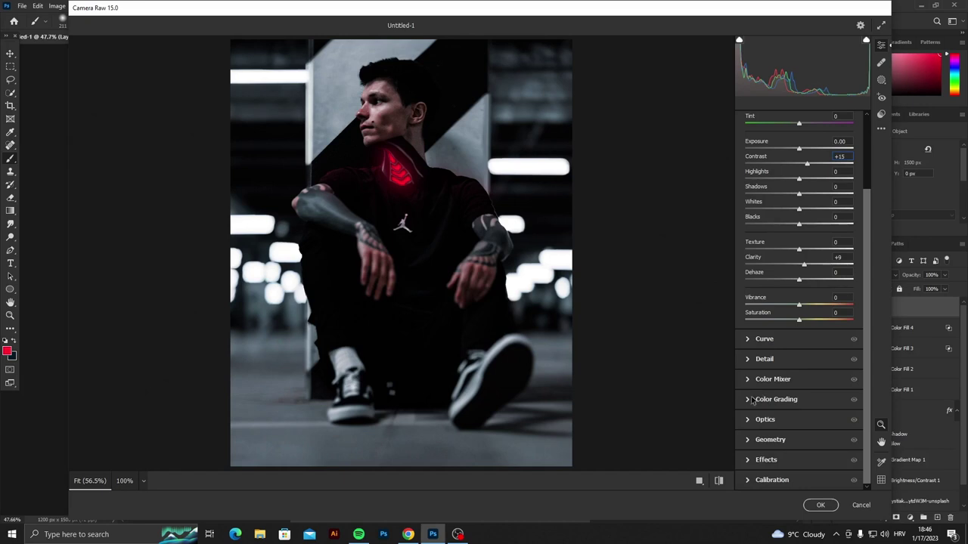
left_click(771, 398)
left_click_drag(768, 393, 763, 394)
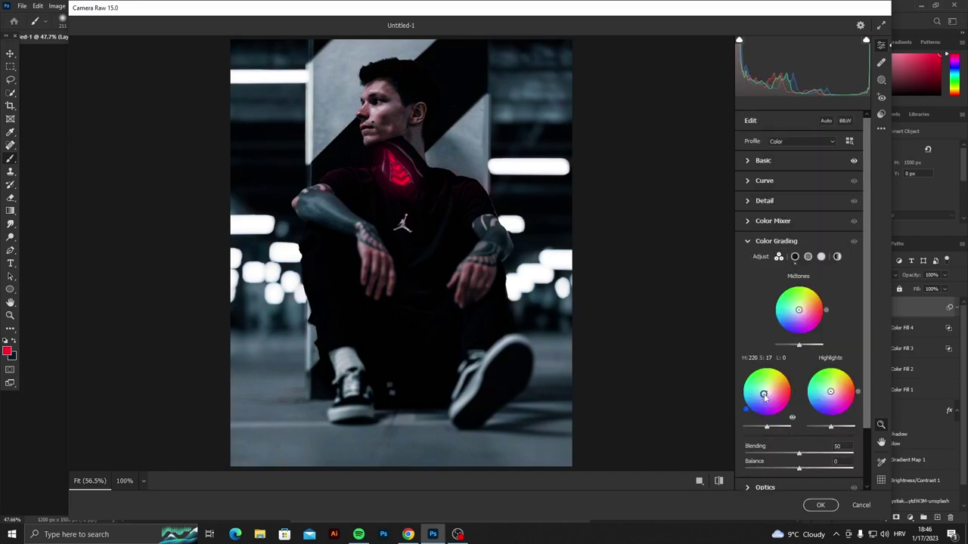
left_click_drag(763, 394, 766, 399)
mouse_move(830, 391)
left_mouse_down()
mouse_move(822, 395)
mouse_move(835, 393)
left_mouse_up()
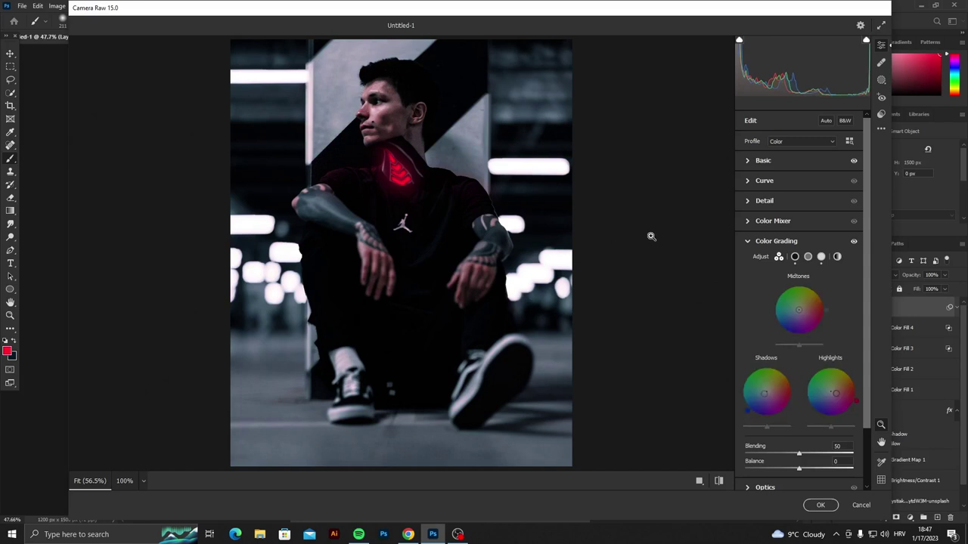
scroll(793, 409, "down", 3)
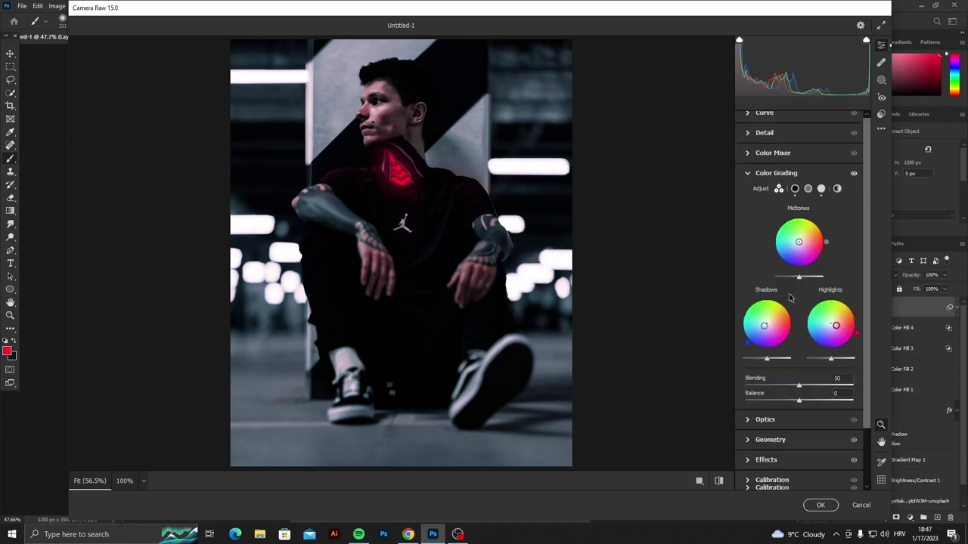
- Raise the tone curve's highlights point to +26, comparing before and after side by side
left_click(718, 481)
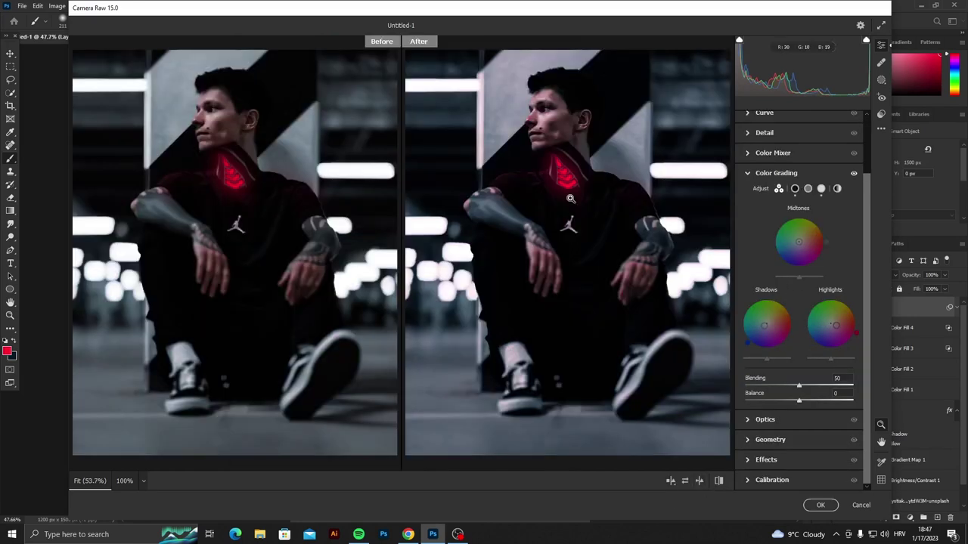
scroll(756, 147, "up", 3)
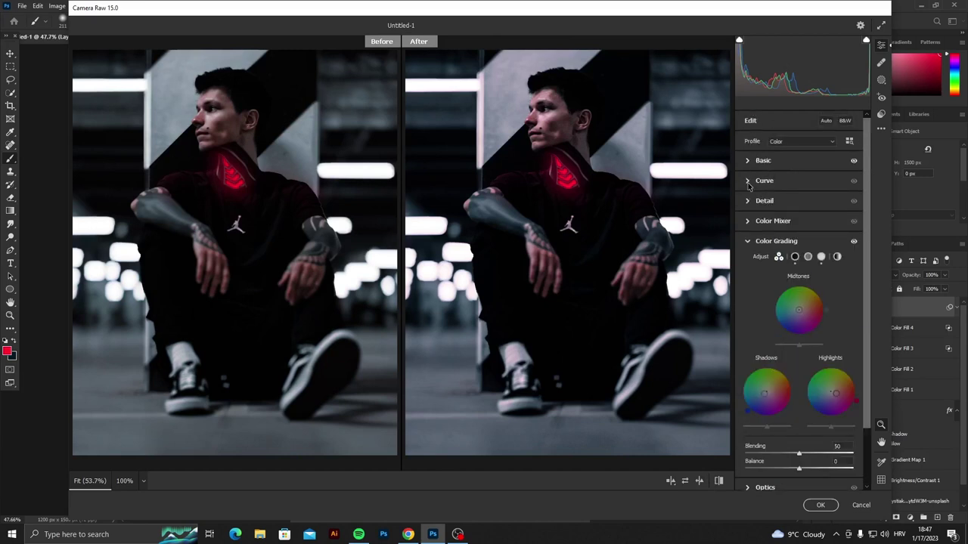
left_click(748, 181)
left_click_drag(799, 269, 799, 270)
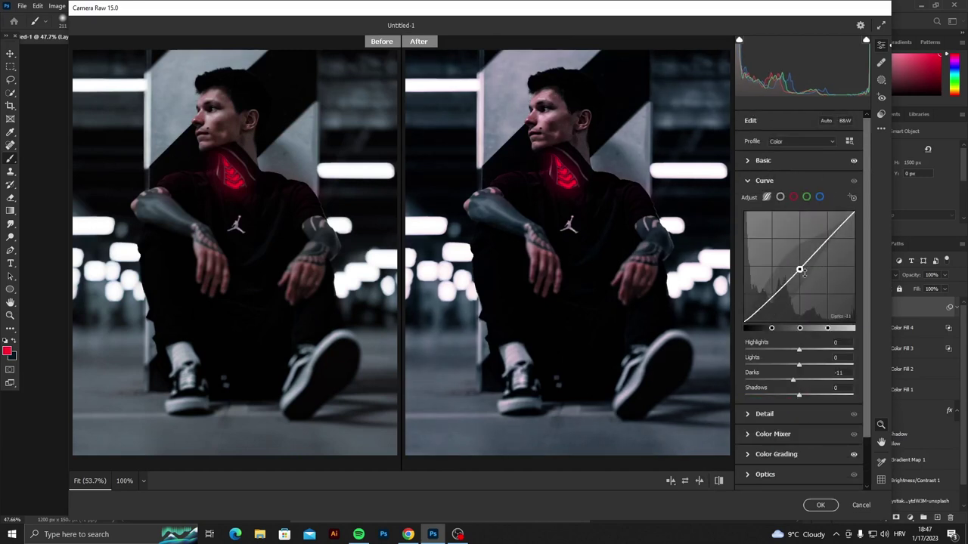
left_click_drag(834, 241, 833, 228)
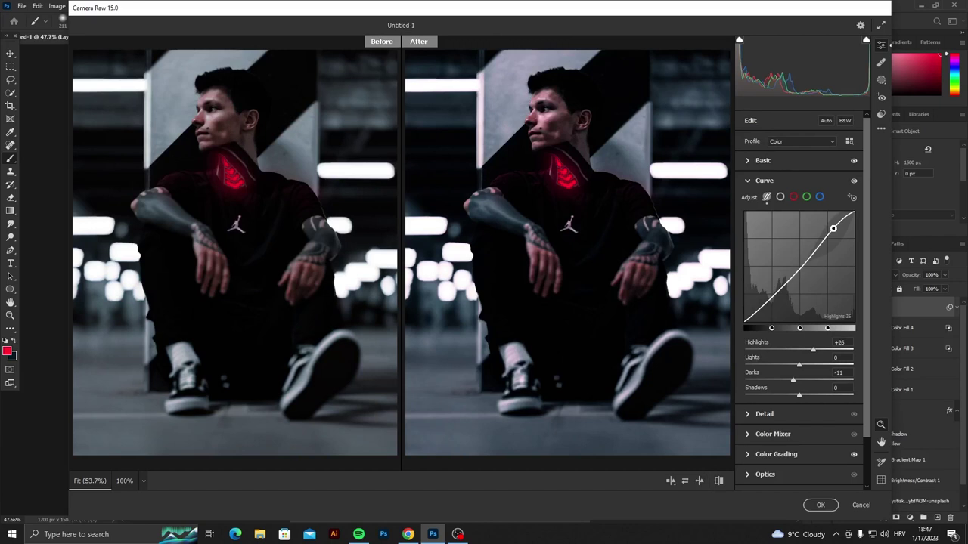
- Reset Basic Highlights to 0, lift Shadows to +11, and apply the Camera Raw filter
left_click(747, 181)
left_click(747, 161)
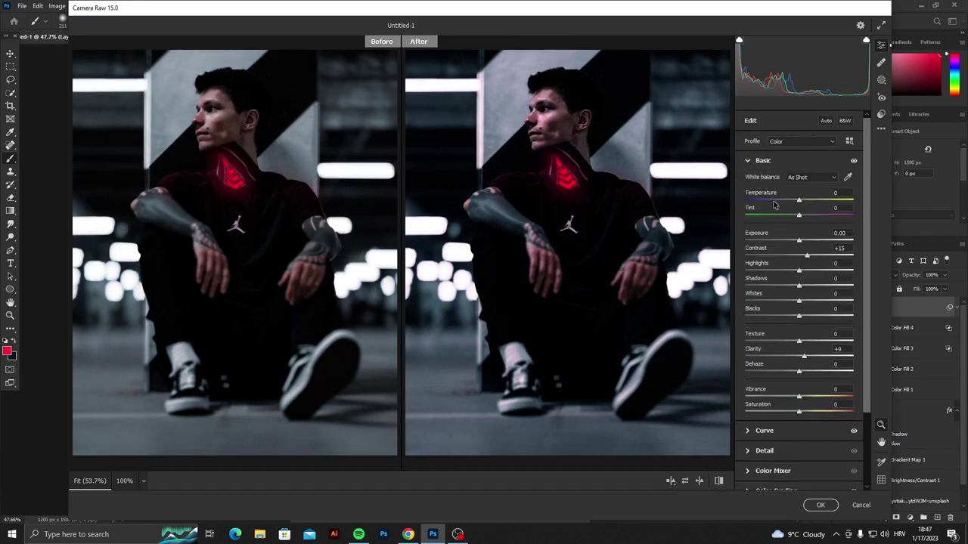
mouse_move(800, 271)
left_mouse_down()
mouse_move(826, 274)
mouse_move(788, 274)
left_mouse_up()
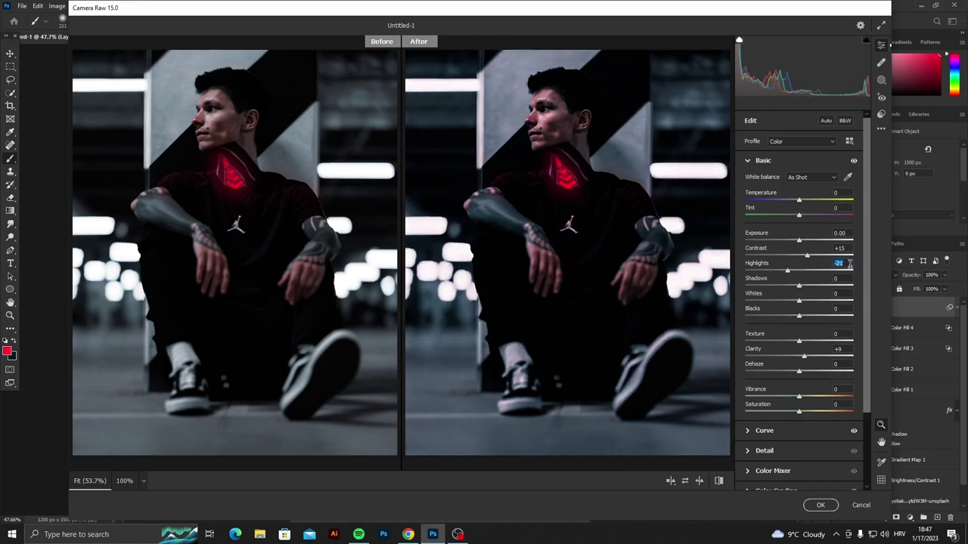
type("0")
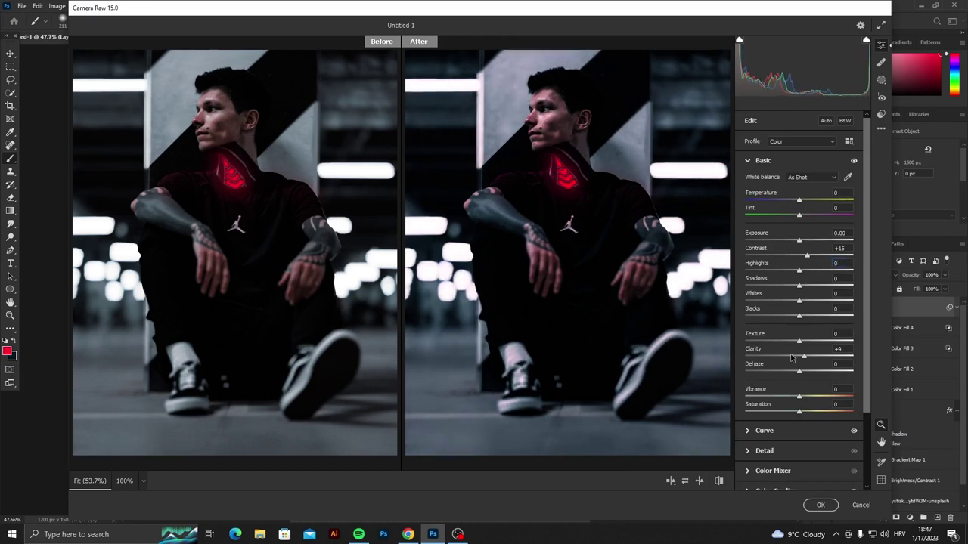
left_click_drag(796, 286, 809, 288)
left_click(821, 505)
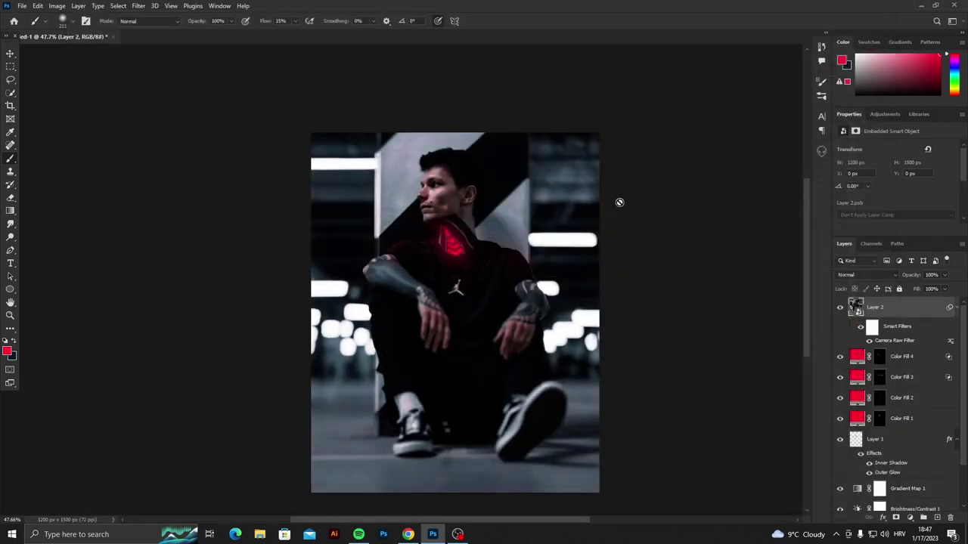
- Paint dark navy over the photo's edges on new Layer 3 with a ~567 px full-flow soft brush
left_click(937, 518)
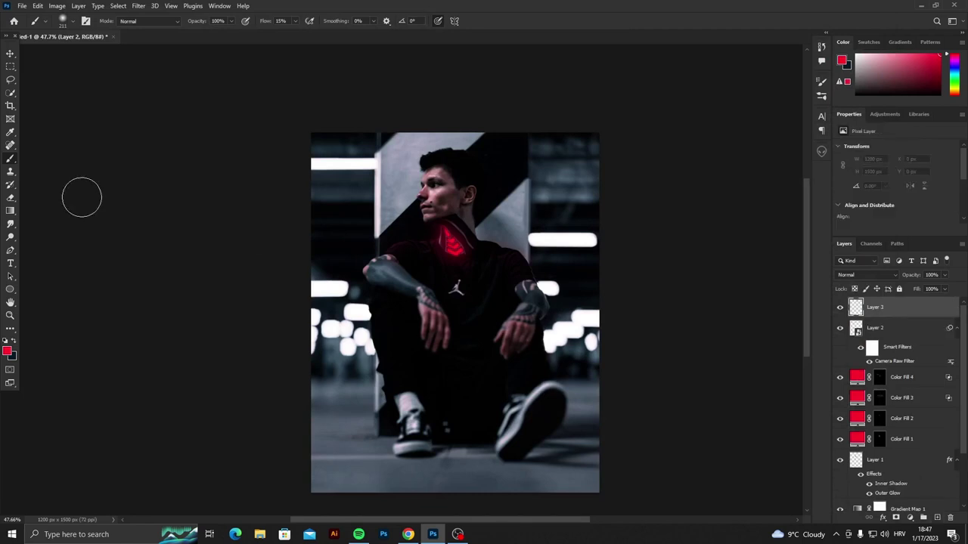
left_click(12, 345)
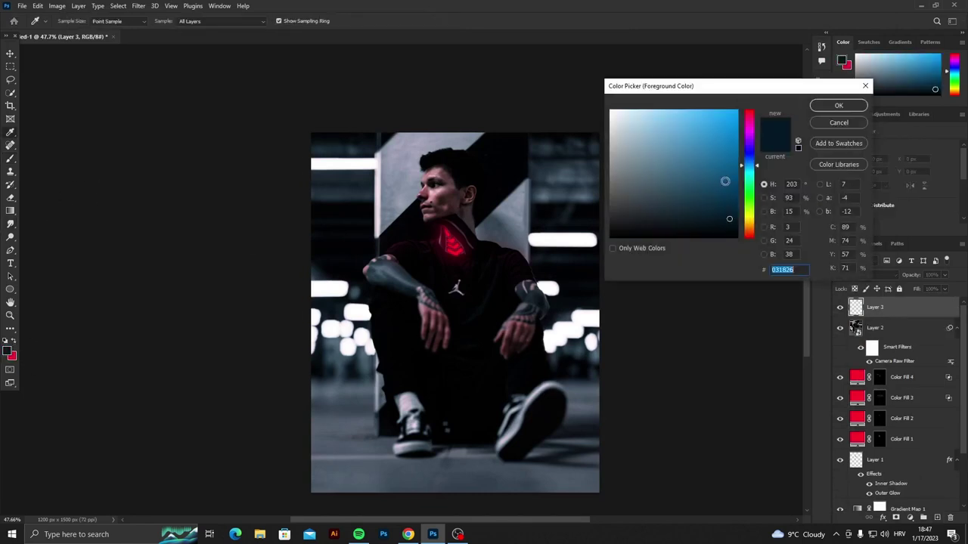
left_click(837, 106)
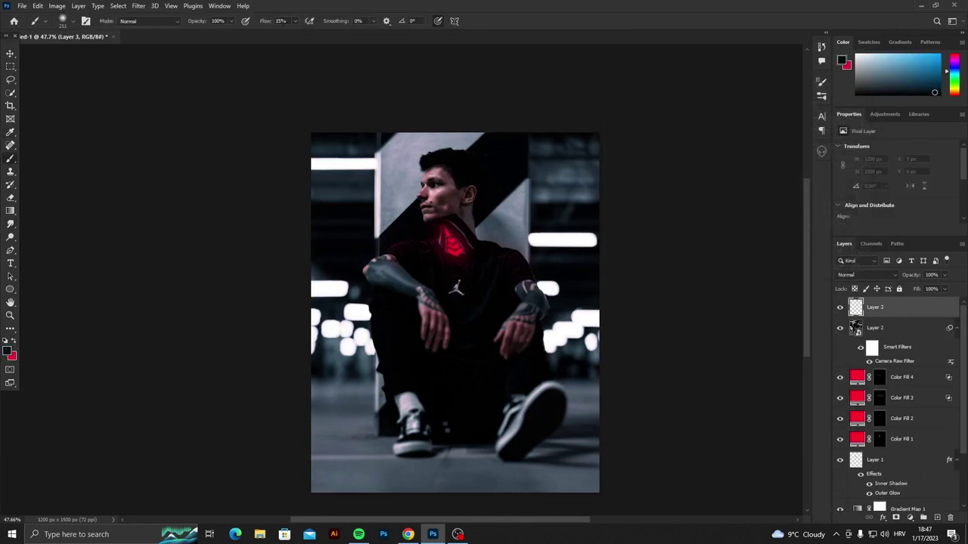
left_click(296, 21)
left_click_drag(298, 36, 340, 36)
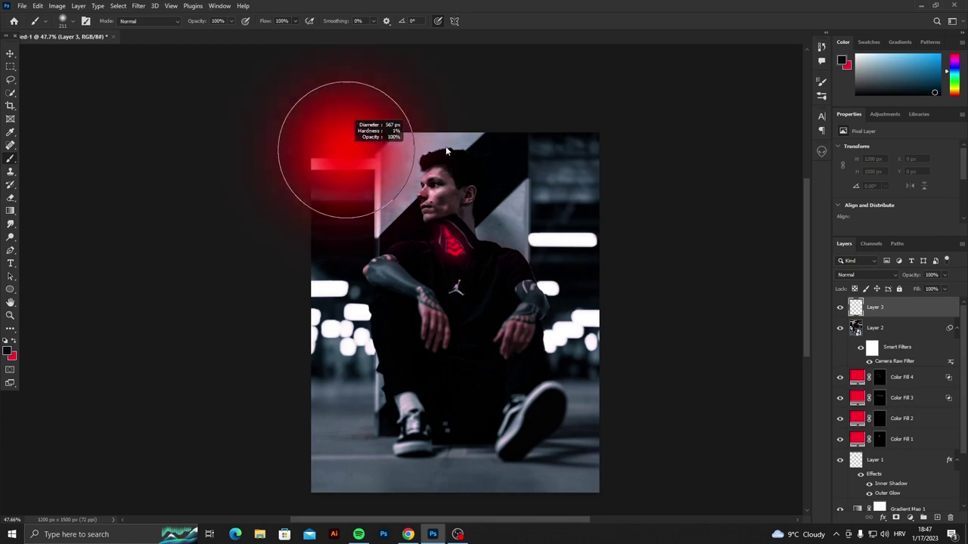
mouse_move(285, 162)
left_mouse_down()
mouse_move(259, 410)
mouse_move(259, 356)
left_mouse_up()
scroll(260, 352, "down", 3)
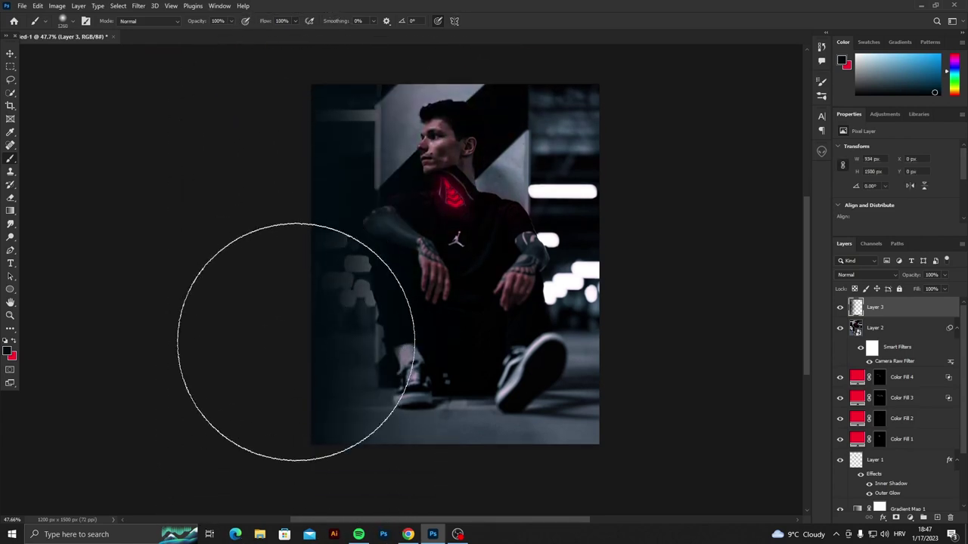
scroll(288, 378, "down", 3)
mouse_move(317, 423)
left_mouse_down()
mouse_move(443, 421)
mouse_move(637, 141)
mouse_move(631, 280)
left_mouse_up()
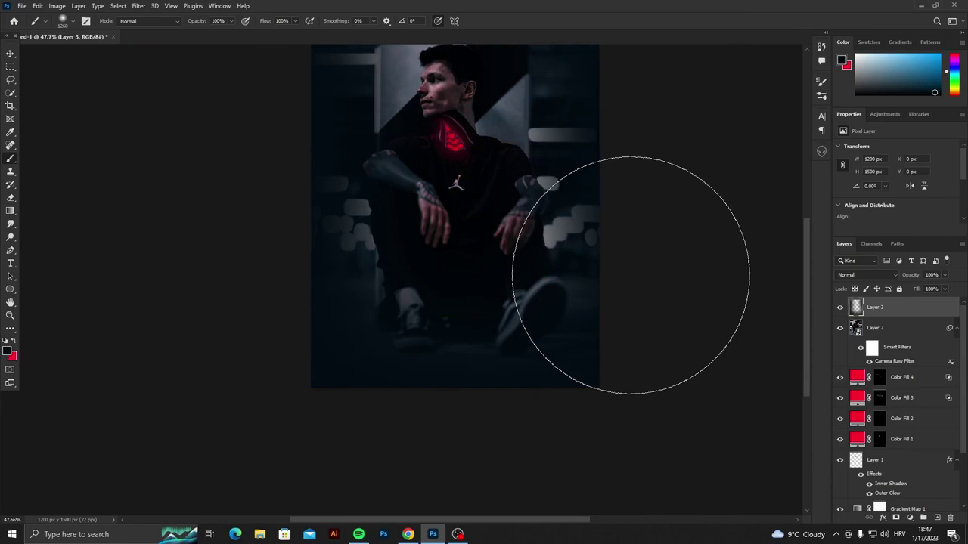
scroll(645, 251, "up", 3)
scroll(645, 251, "up", 3)
- Fade the vignette layer to 25% opacity and toggle it to compare
left_click_drag(904, 274, 877, 280)
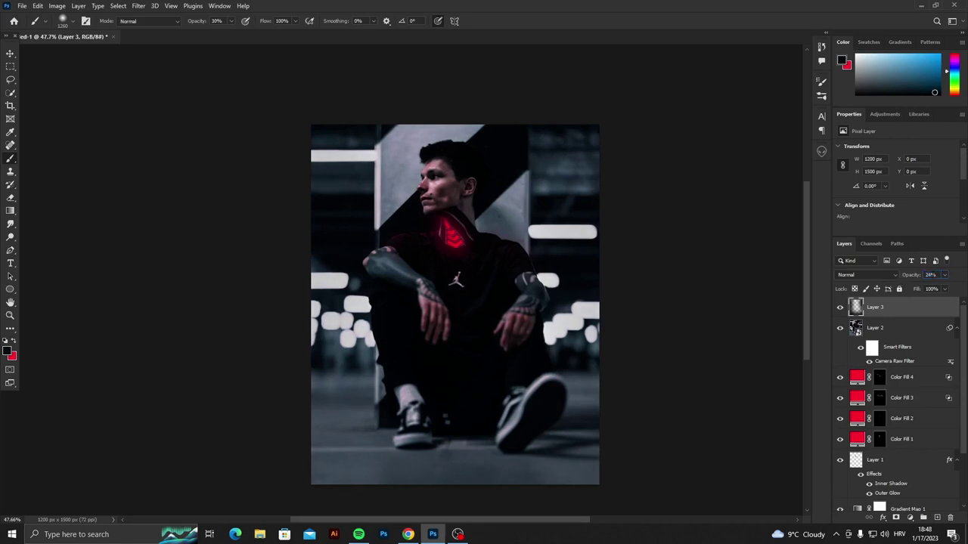
mouse_move(918, 277)
left_mouse_down()
mouse_move(904, 277)
mouse_move(918, 277)
left_mouse_up()
left_click(839, 307)
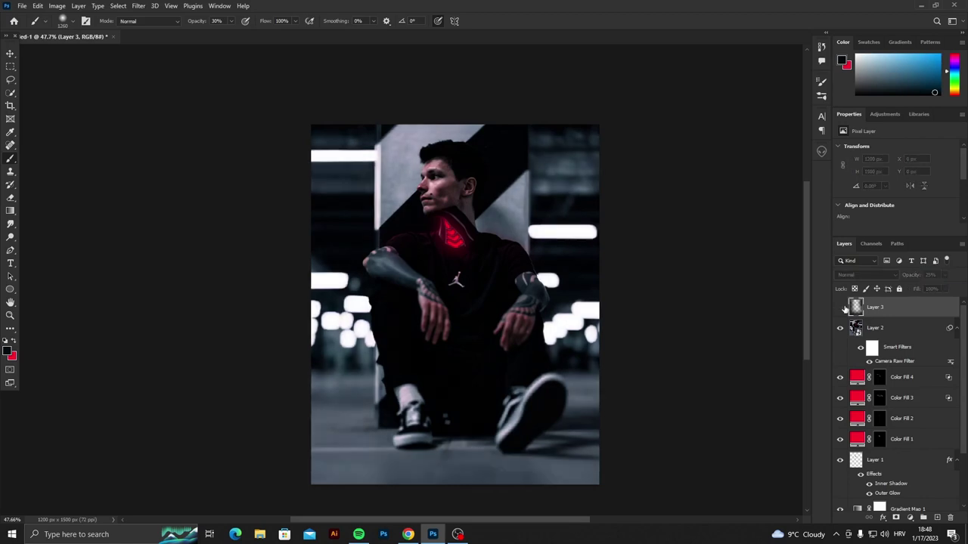
left_click(839, 308)
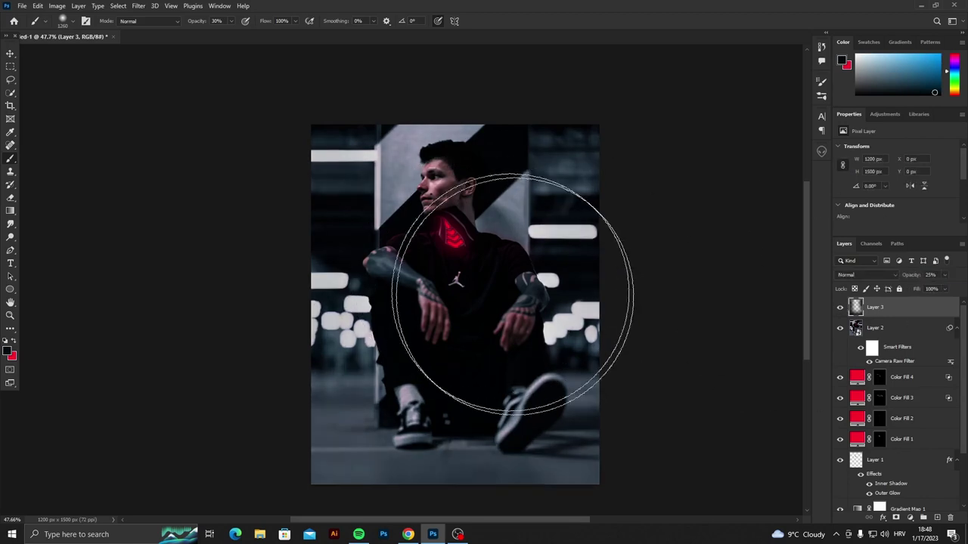
scroll(515, 333, "down", 1)
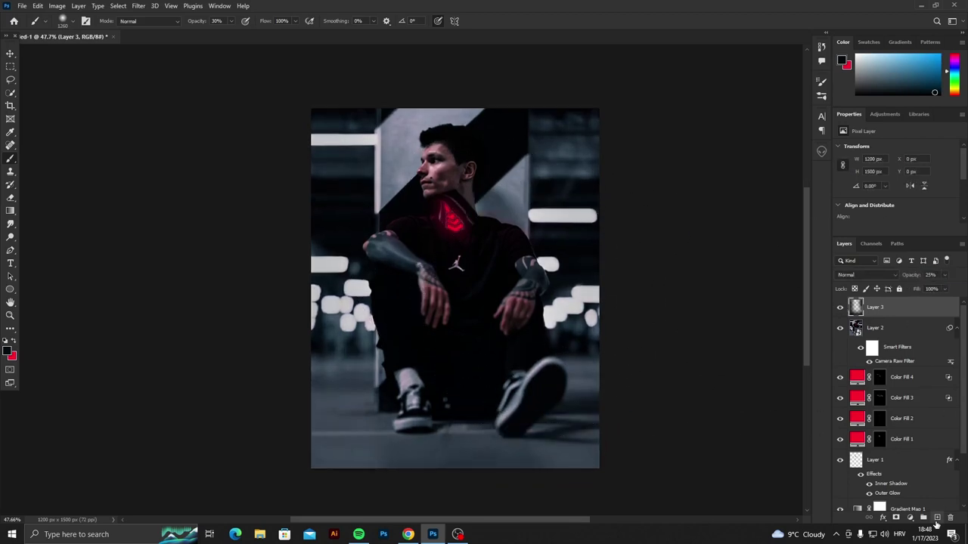
- Add new Layer 4 and set the foreground colour to white
left_click(936, 518)
scroll(411, 281, "up", 1)
scroll(79, 335, "up", 2)
left_click(7, 350)
left_click(611, 111)
key("Return")
- Paint a soft white haze across the top and set Layer 4 to 88% opacity
scroll(458, 129, "up", 2)
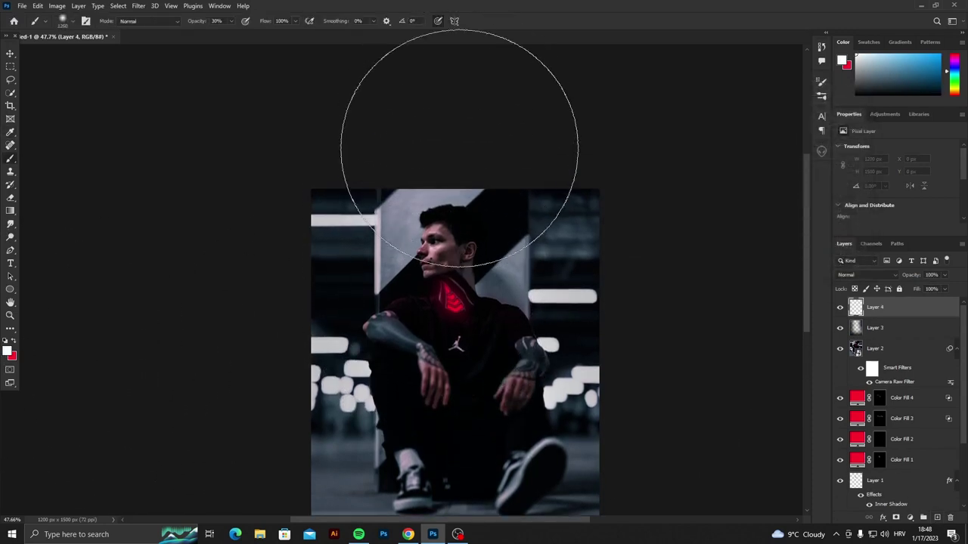
scroll(476, 294, "up", 1)
scroll(473, 254, "down", 2)
mouse_move(473, 252)
left_mouse_down()
mouse_move(454, 162)
mouse_move(562, 162)
left_mouse_up()
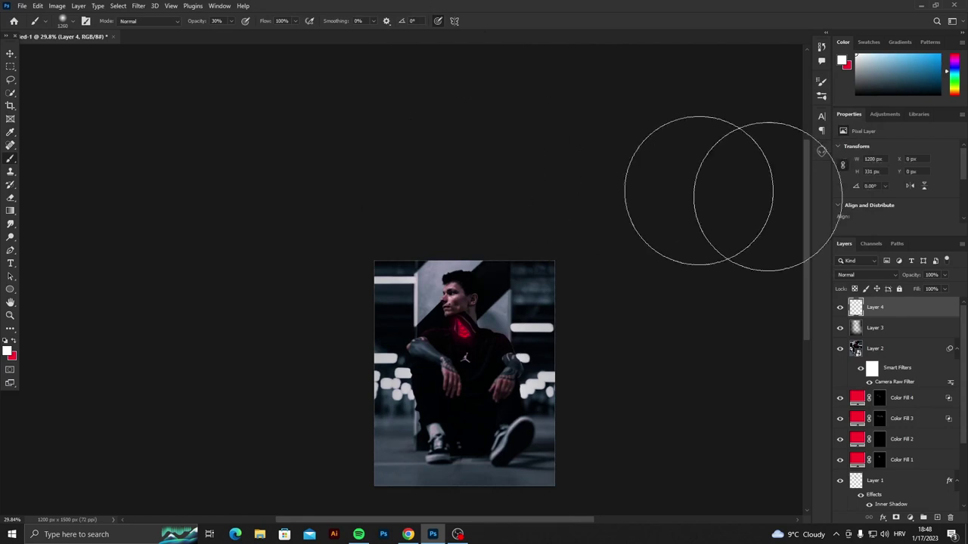
scroll(529, 302, "up", 1)
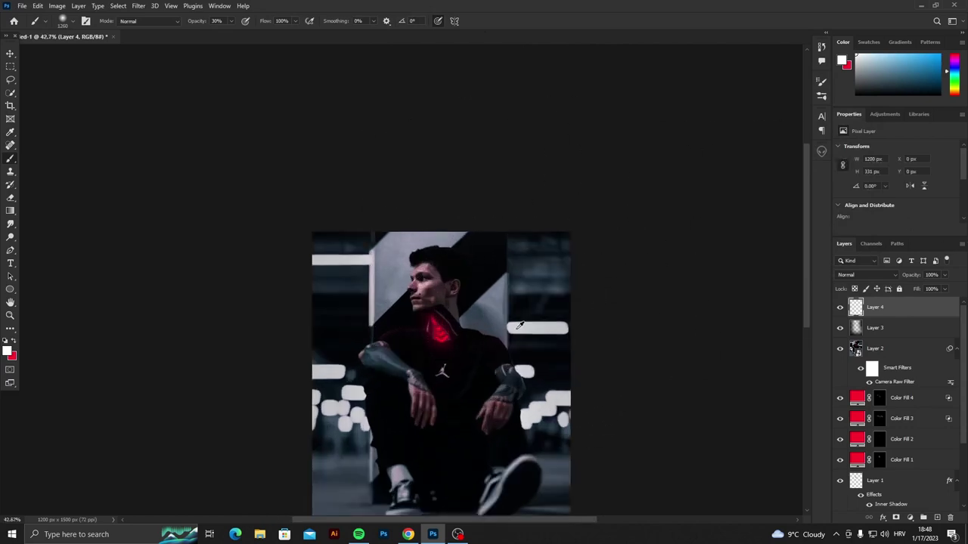
scroll(522, 280, "up", 1)
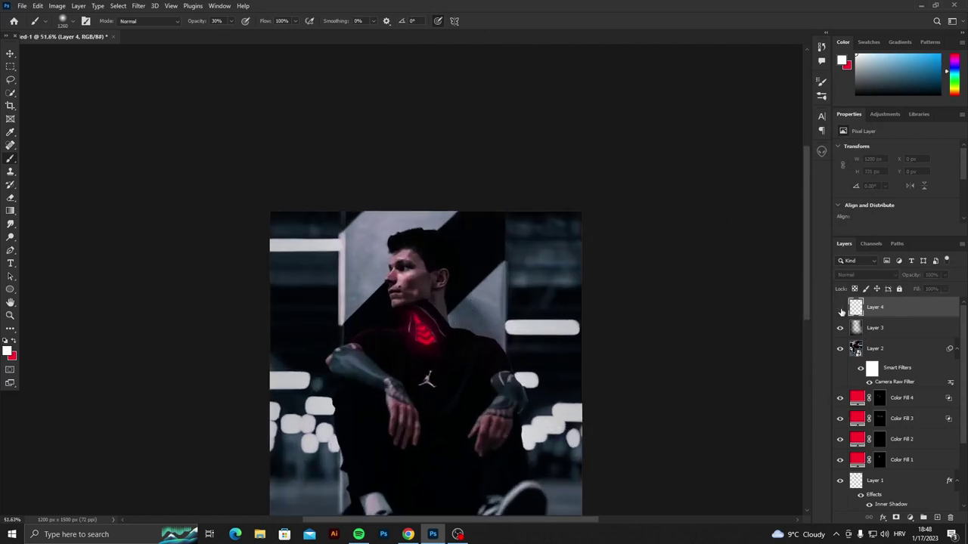
left_click_drag(911, 275, 900, 276)
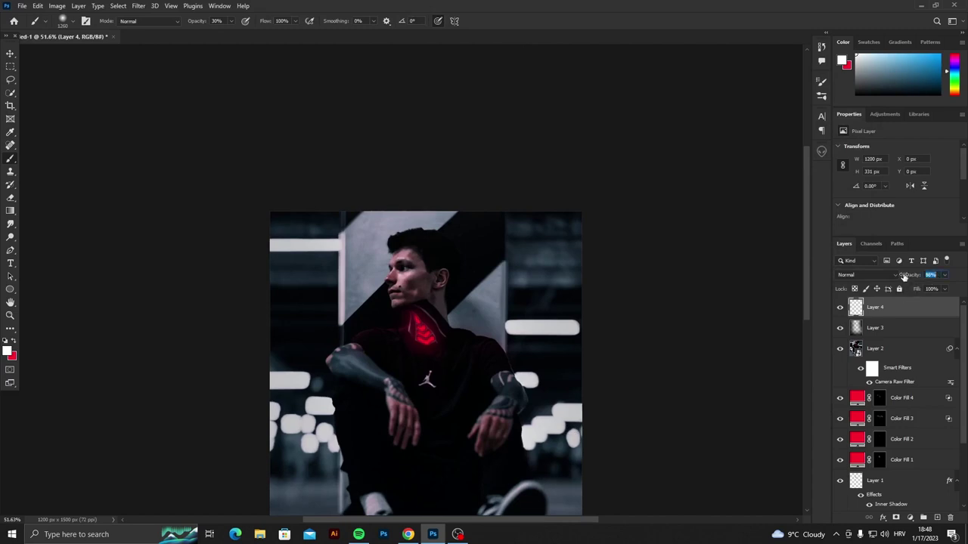
scroll(488, 307, "down", 1)
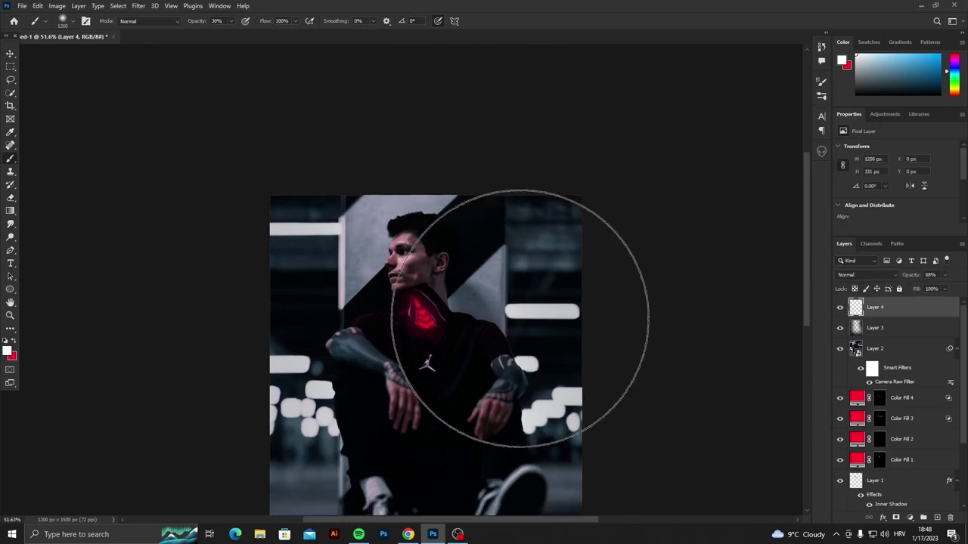
scroll(506, 320, "down", 4)
scroll(499, 325, "down", 1)
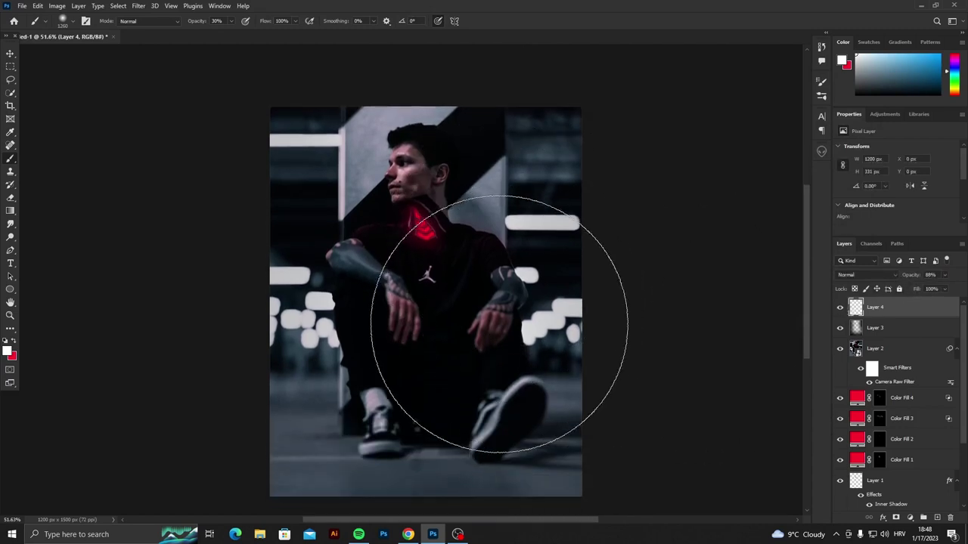